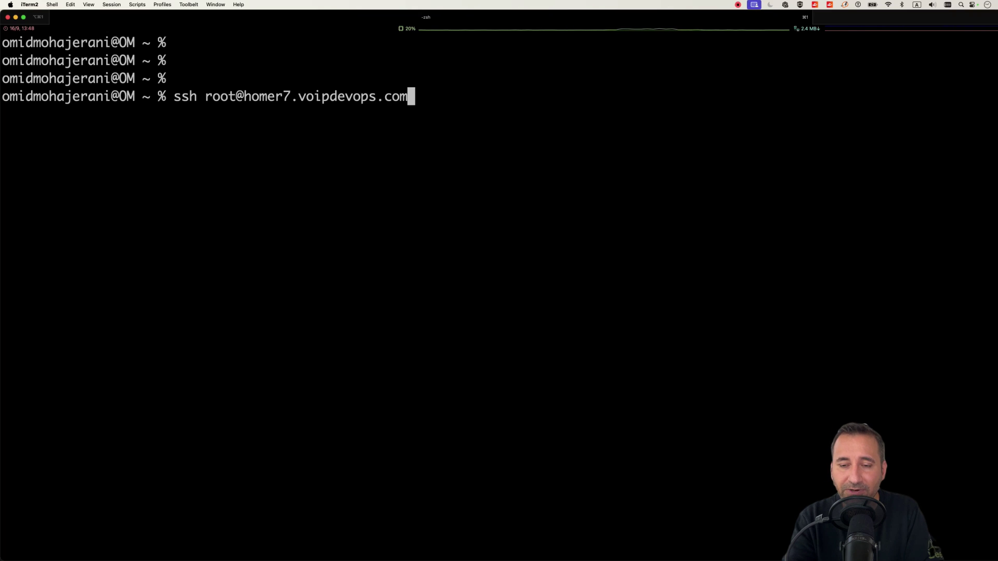
Connect to the Homer7 server as root and clear the screen
key("Return")
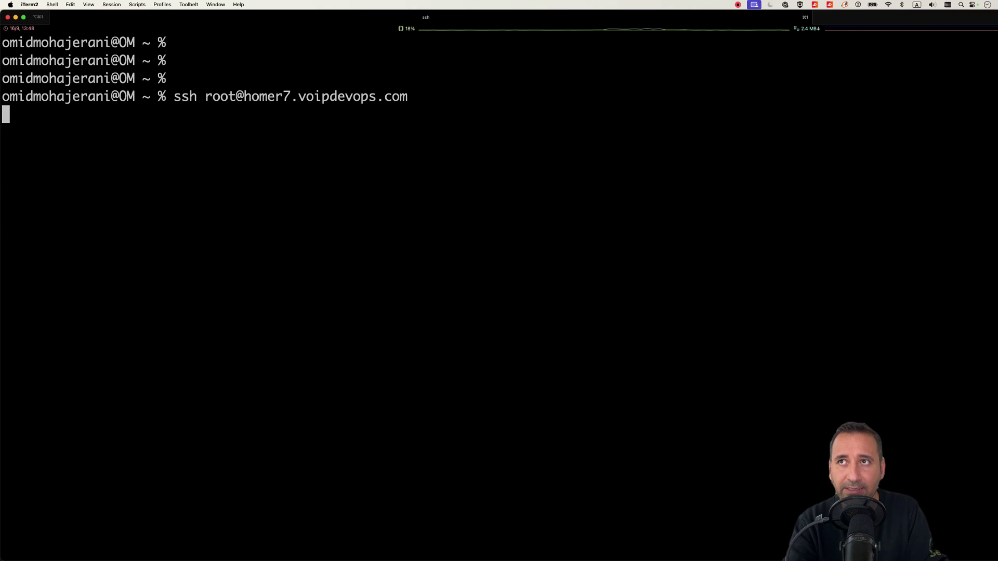
type("clear")
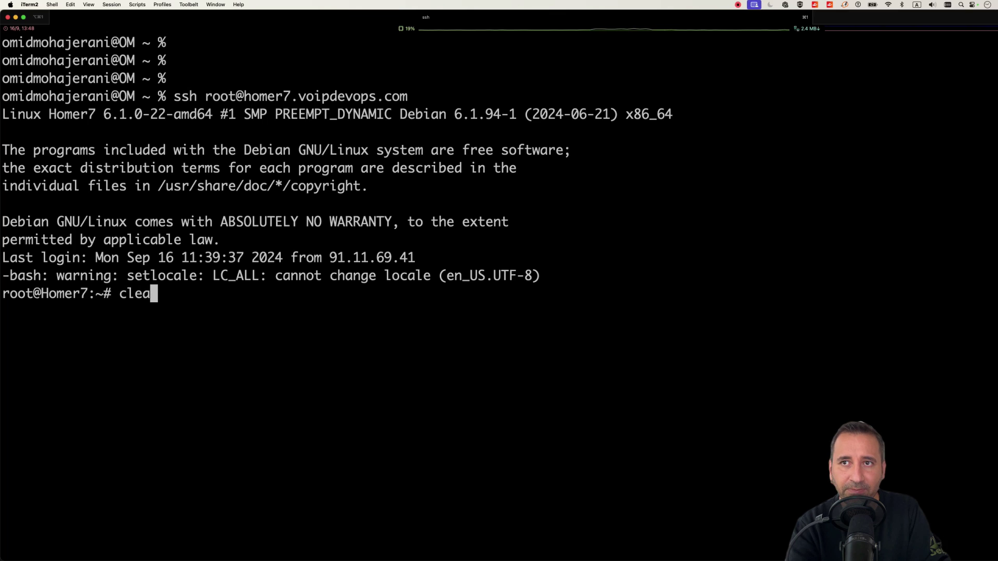
key("Return")
key("Return")
key("Return")
key("Return")
key("Return")
key("Return")
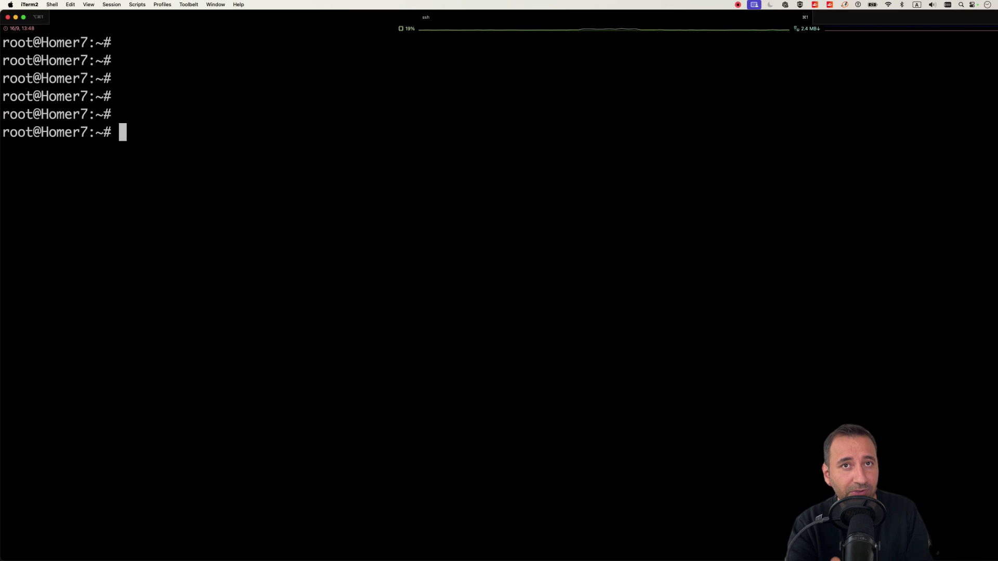
Run apt install docker.io docker-compose; both packages are already at their newest versions
type("apt install docker.s")
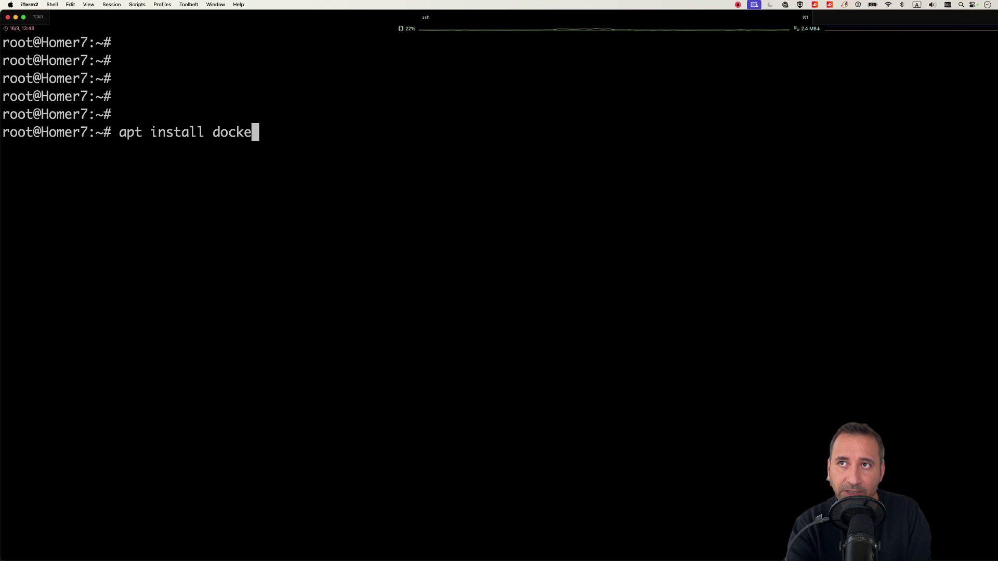
key("BackSpace")
type("io and ")
type("doc")
key("BackSpace")
key("BackSpace")
key("BackSpace")
key("BackSpace")
key("BackSpace")
key("BackSpace")
key("BackSpace")
type("docker-compose")
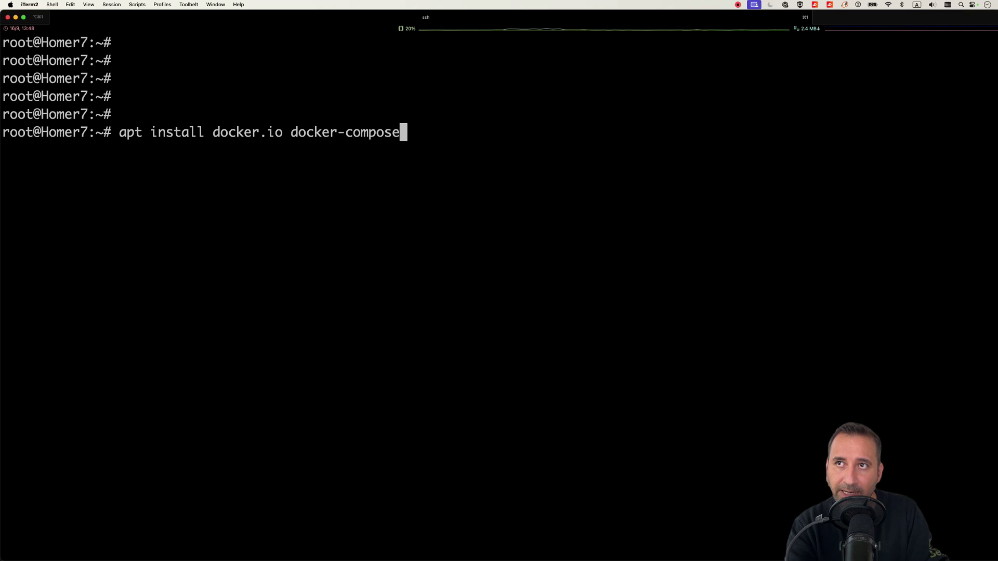
key("Return")
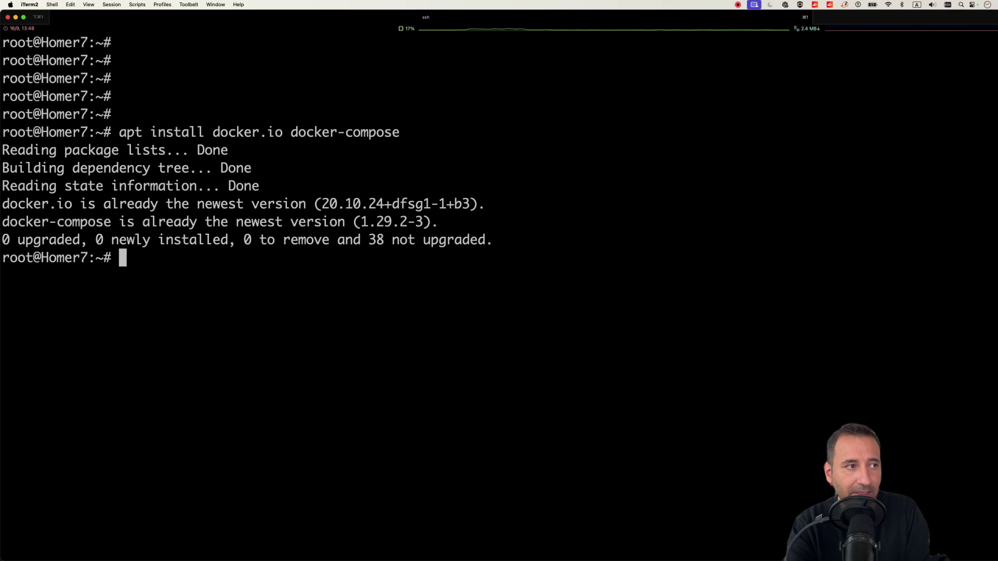
key("Return")
key("Return")
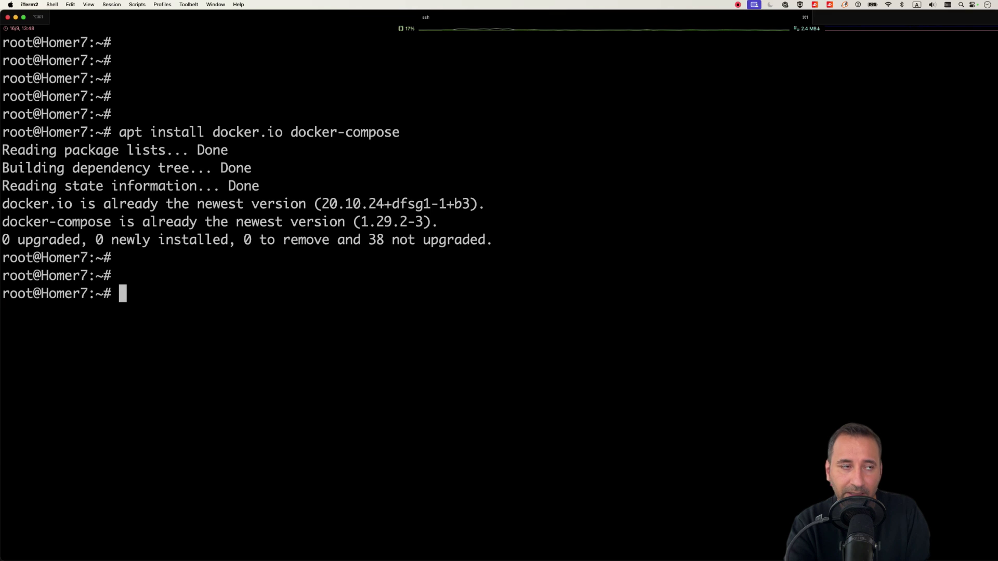
Enable the Docker service at boot with systemctl enable docker
type("apt")
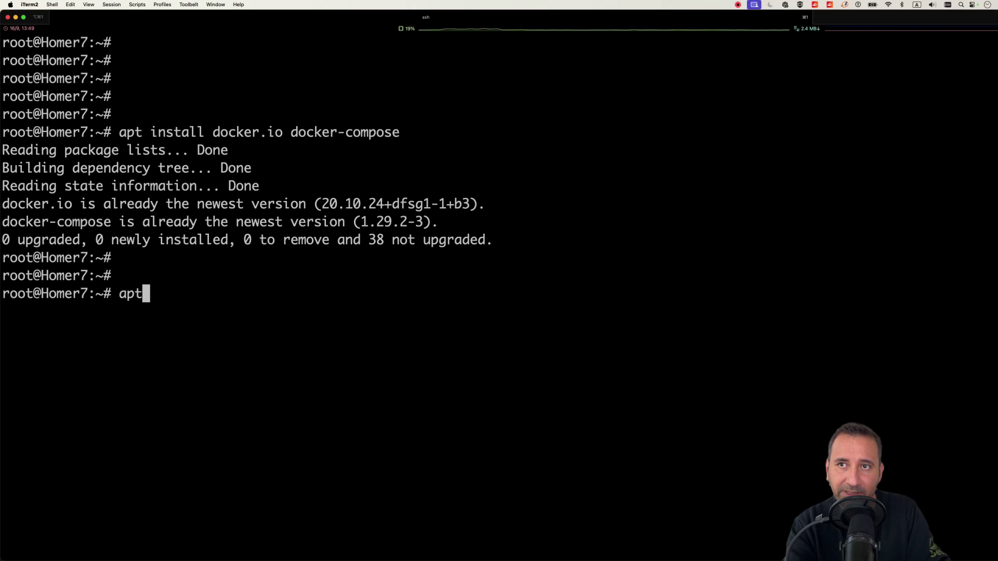
key("BackSpace")
key("BackSpace")
key("BackSpace")
type("syst")
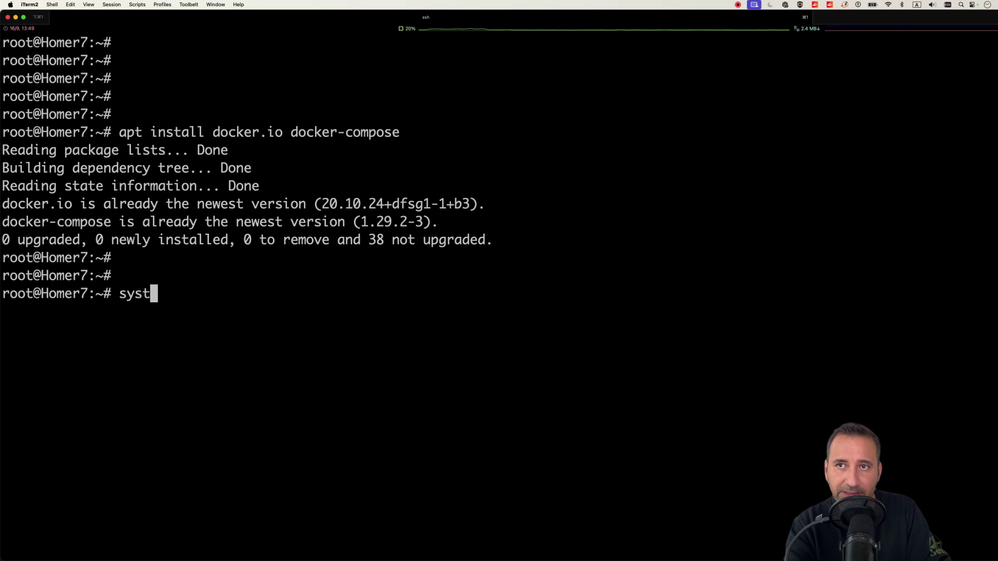
type("emctl enable docker")
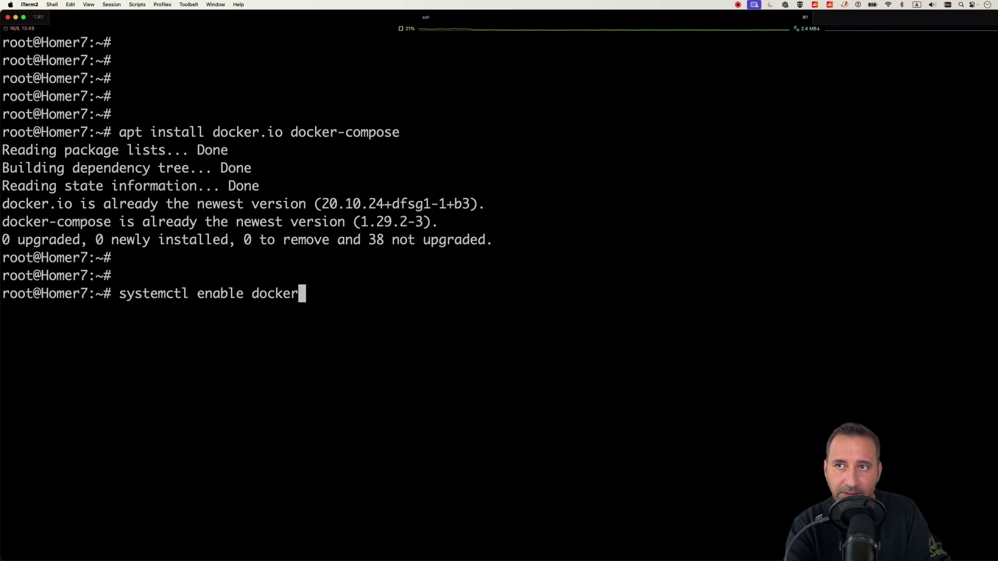
key("Return")
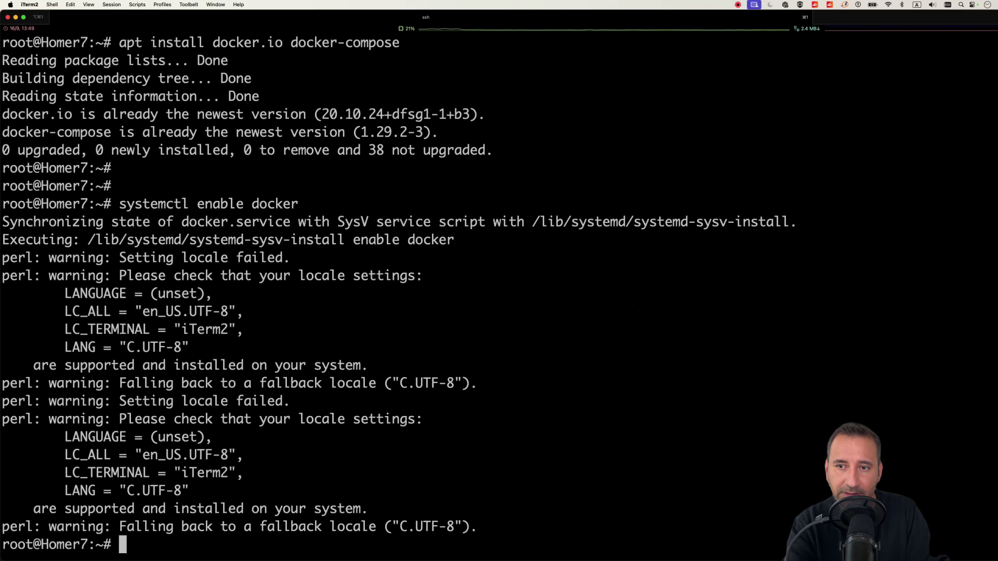
Start the Docker service now with systemctl start docker
key("Up")
key("Left")
key("Left")
key("Left")
key("Left")
key("Left")
key("Left")
key("Left")
key("BackSpace")
key("BackSpace")
key("BackSpace")
key("BackSpace")
key("BackSpace")
key("BackSpace")
type("start")
key("Return")
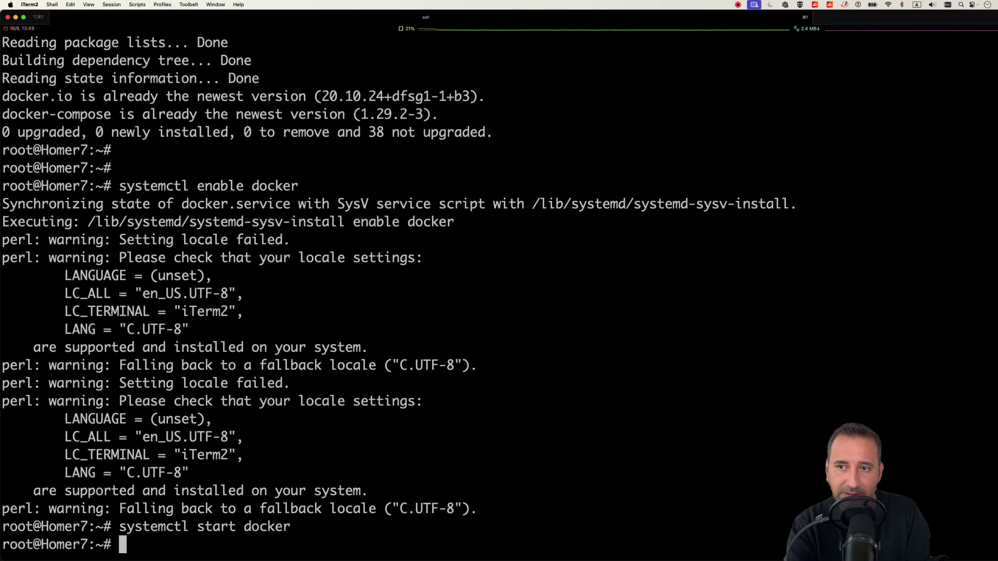
key("Return")
key("Return")
key("Return")
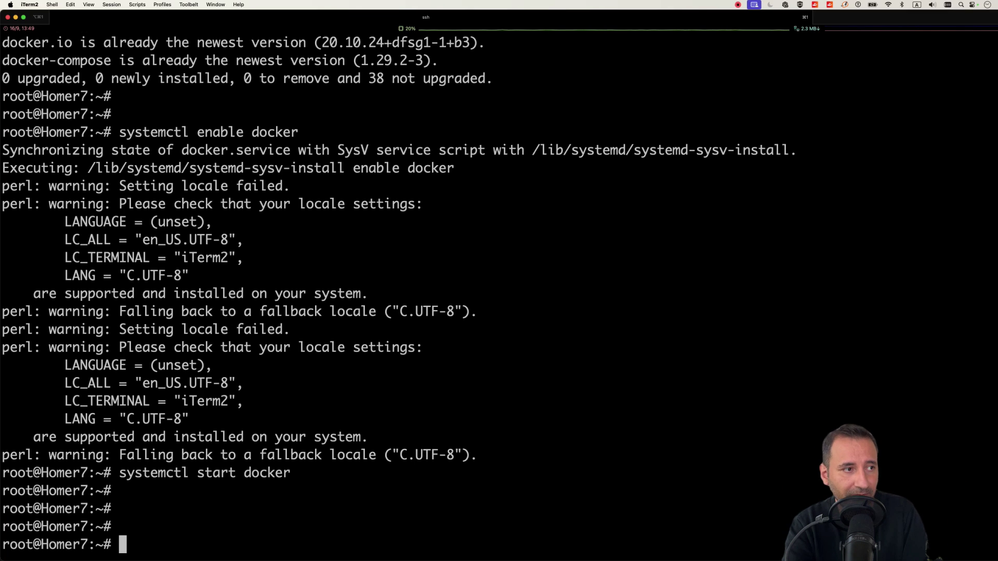
key("Return")
key("Return")
key("Return")
Change into /usr/src and clear the screen
type("cd /usr/src/")
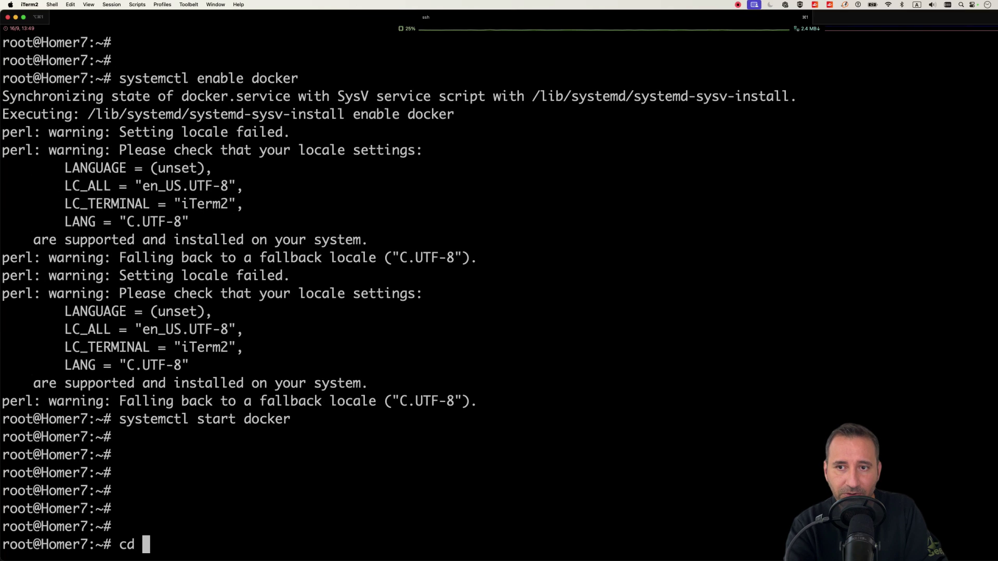
key("Return")
type("clear")
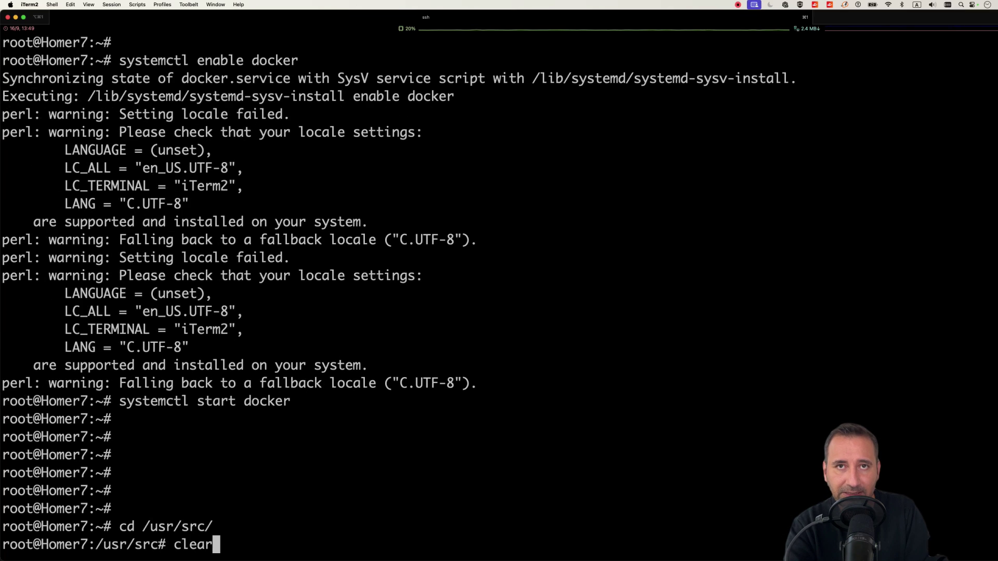
key("Return")
key("Return")
key("Return")
key("Return")
key("Return")
key("Return")
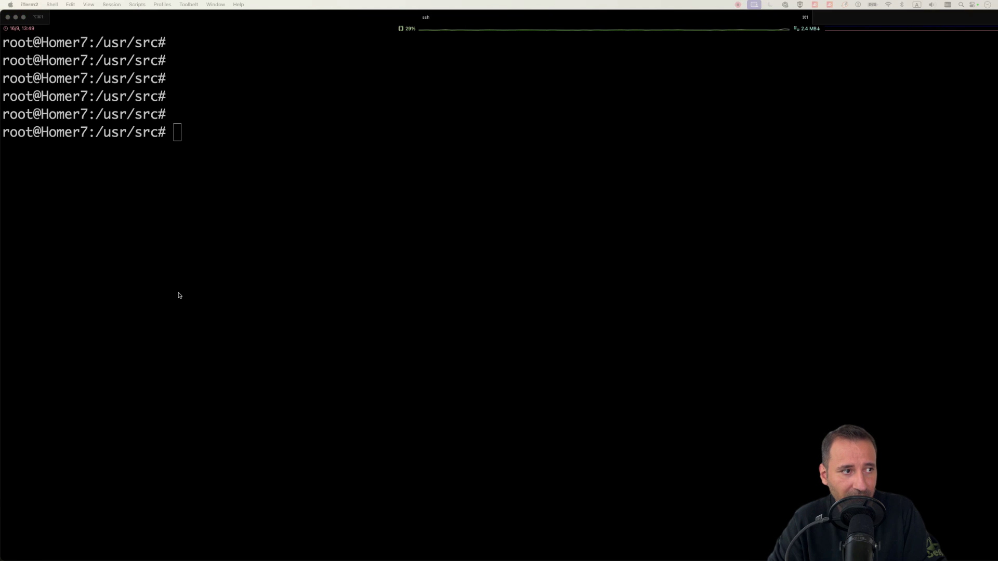
Clone the homer7-docker repository into /usr/src and list the folder
left_click(268, 204)
type("git clone https://github.com/sipcapture/homer7-docker")
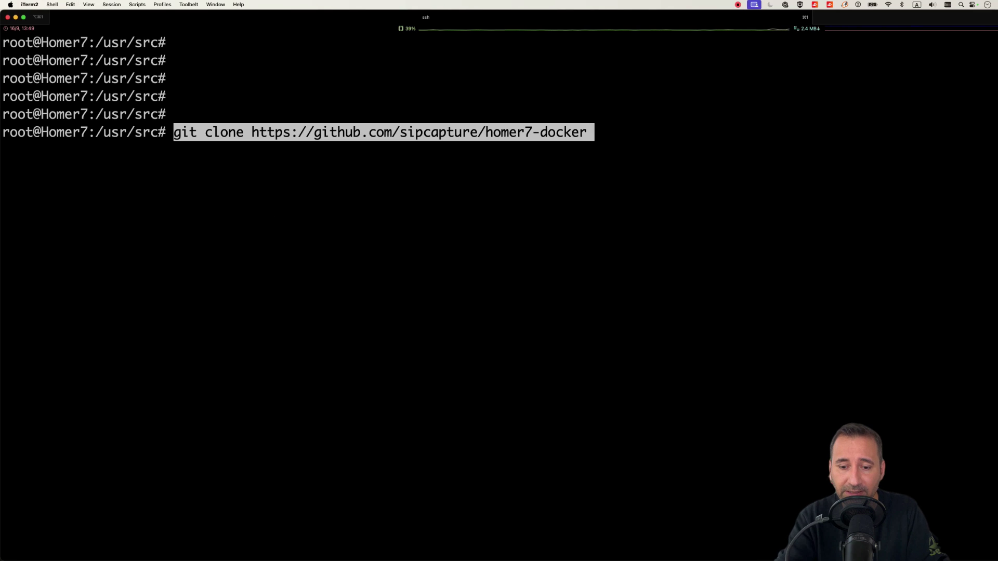
key("Return")
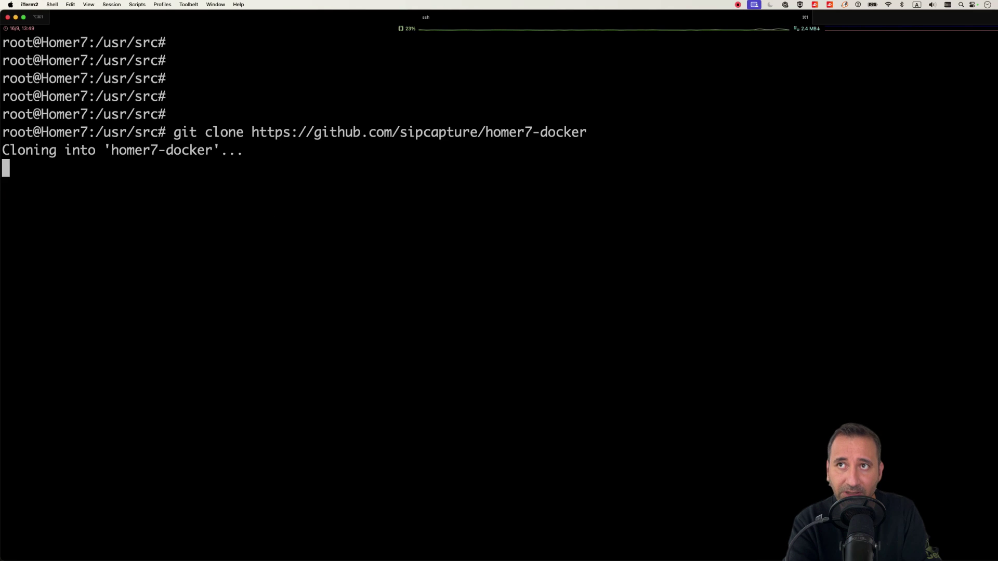
type("ls")
key("Return")
Go into homer7-docker, then heplify-server, listing each folder's contents
type("cd hom")
key("Tab")
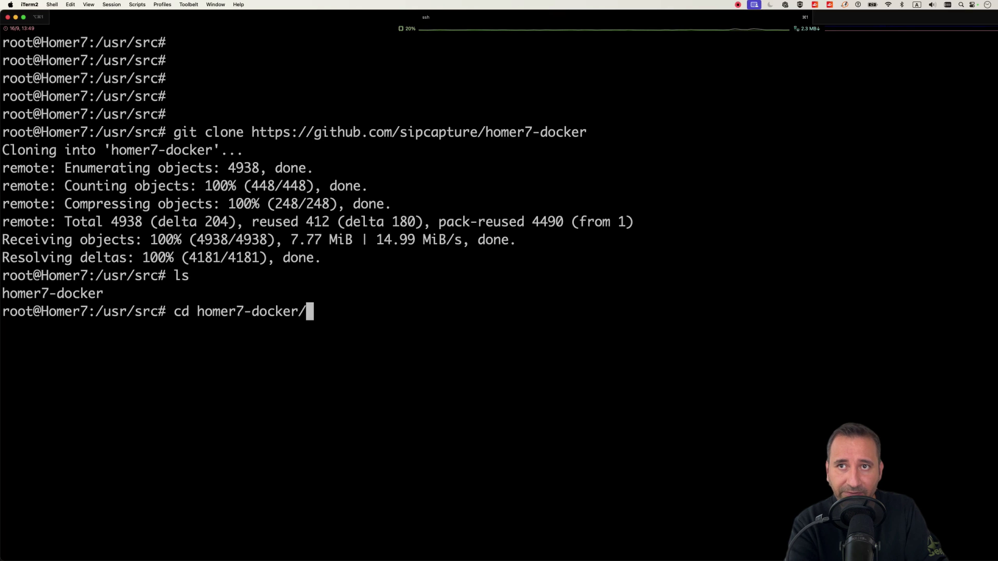
key("Return")
type("ls")
key("Return")
type("cd hepli")
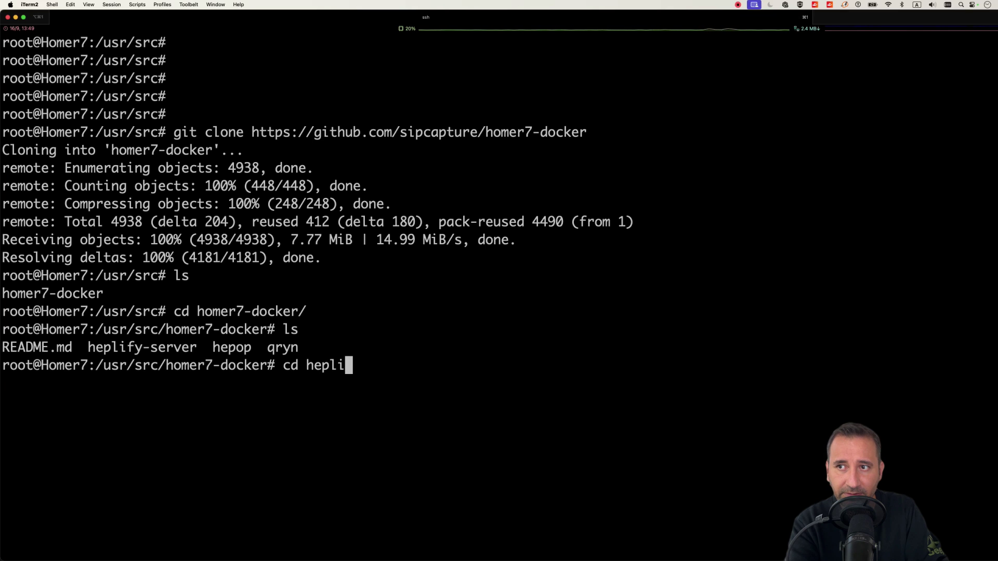
key("Tab")
key("Return")
type("ls")
key("Return")
Enter hom7-prom-all, clear the screen and confirm the location with pwd
type("cd hom")
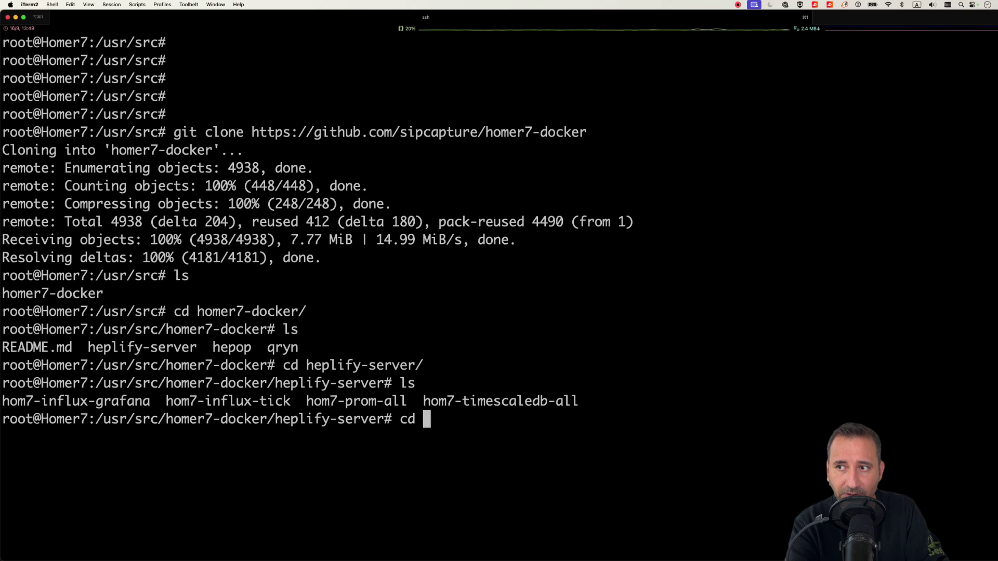
key("Tab")
type("p")
key("Tab")
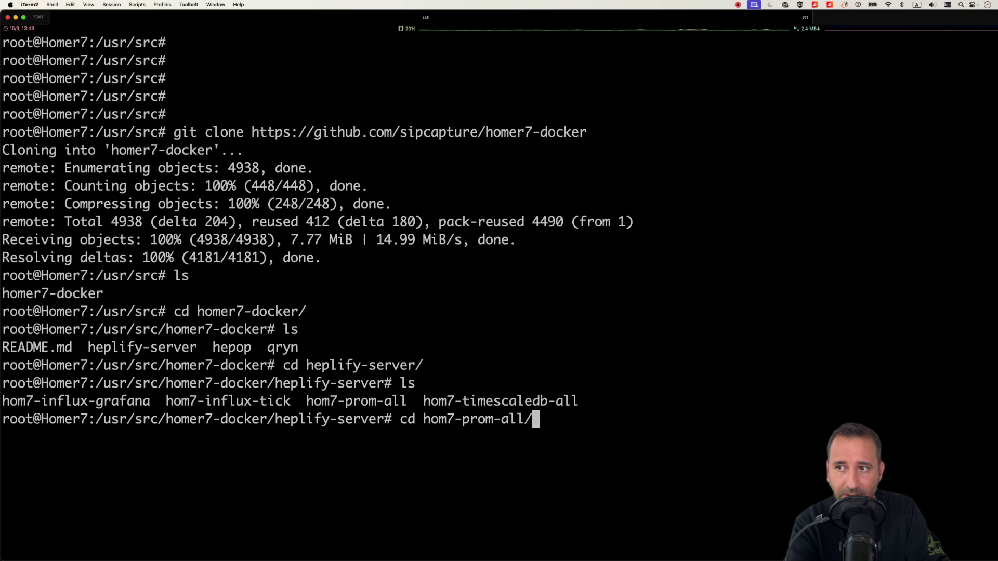
key("Return")
type("clear")
key("Return")
key("Return")
key("Return")
key("Return")
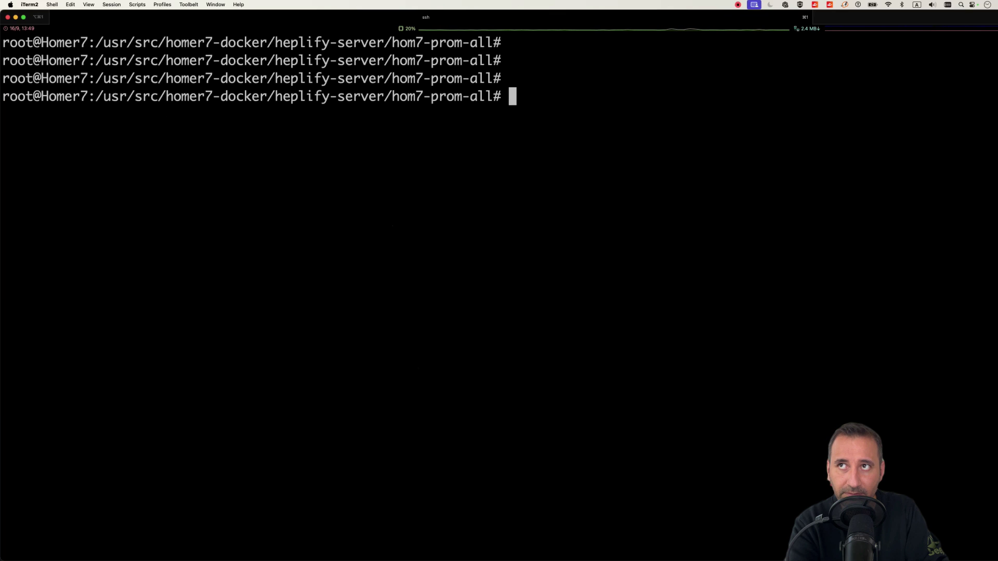
key("Return")
type("pwd")
key("Return")
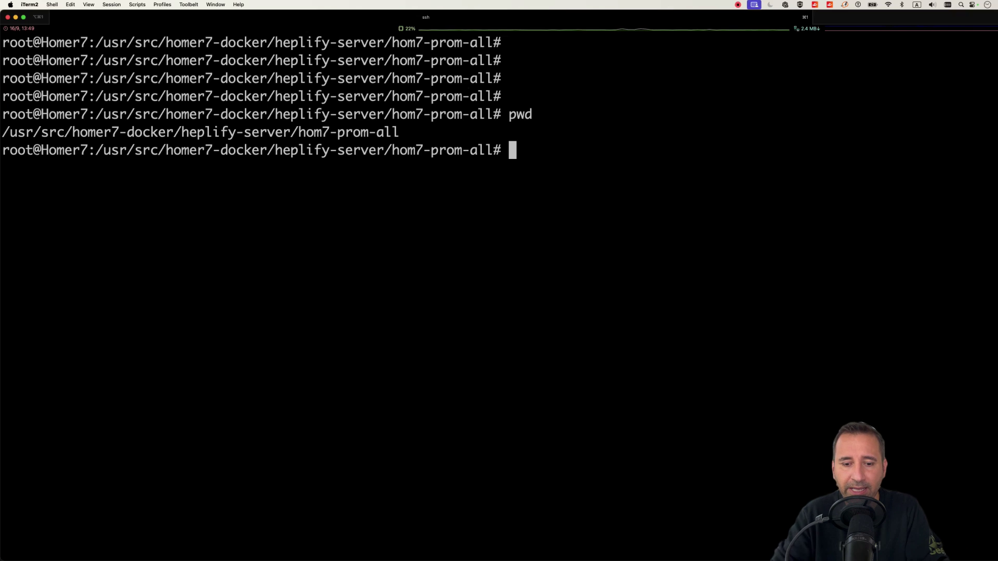
Review docker-compose.yml in vim, then quit with :q! without saving
type("vim doc")
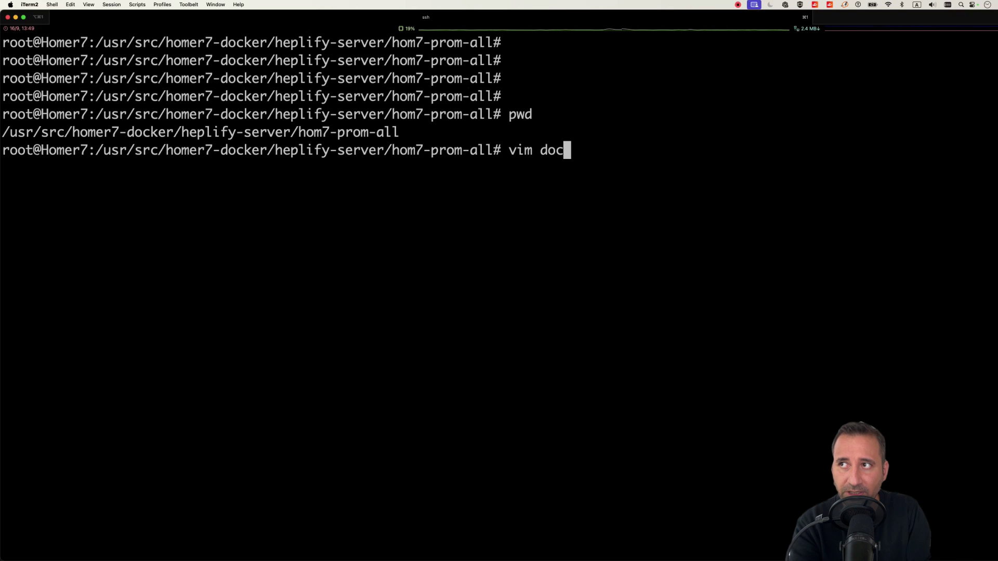
key("Tab")
key("Return")
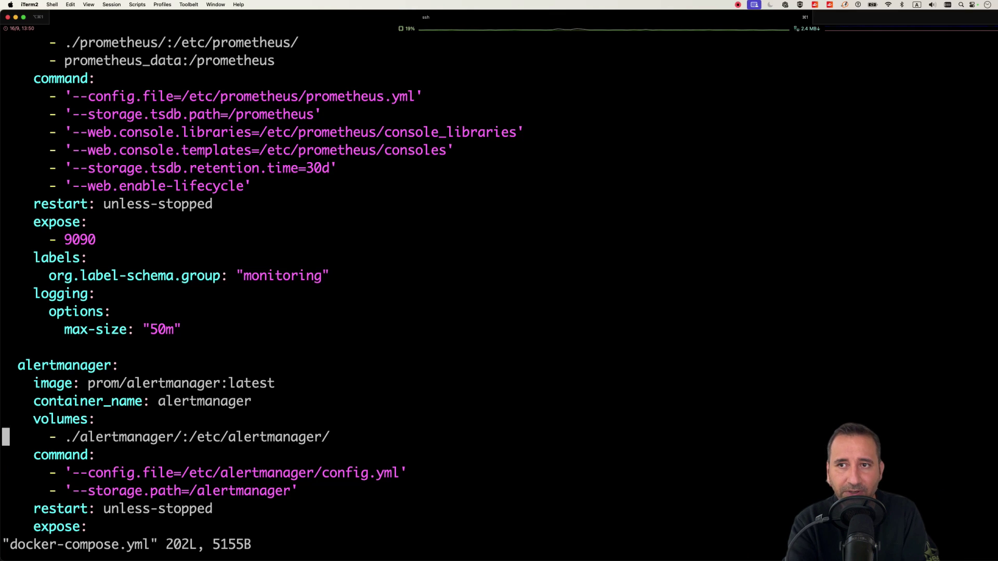
type(":q!")
key("Return")
key("Return")
key("Return")
key("Return")
key("Return")
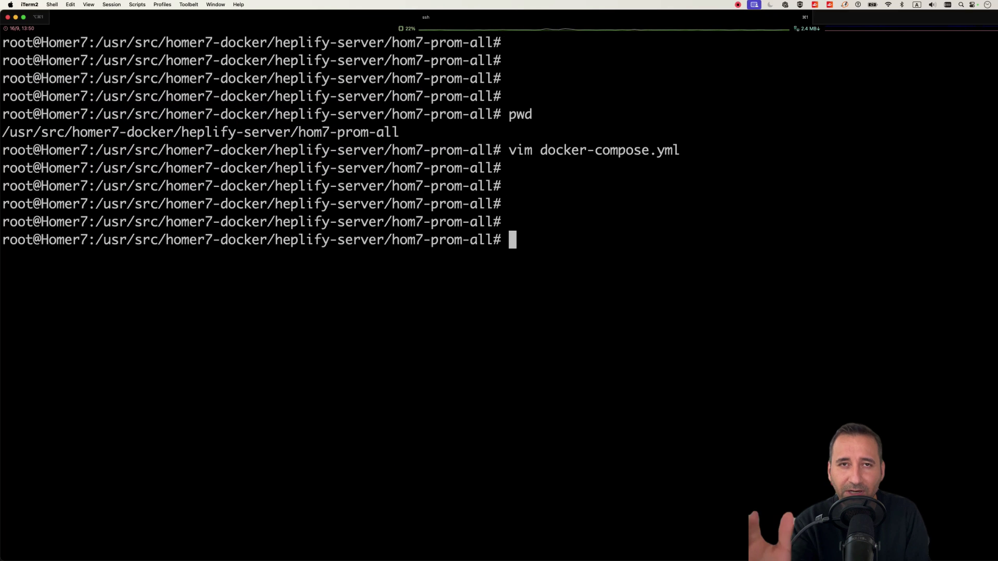
type("docker-compose")
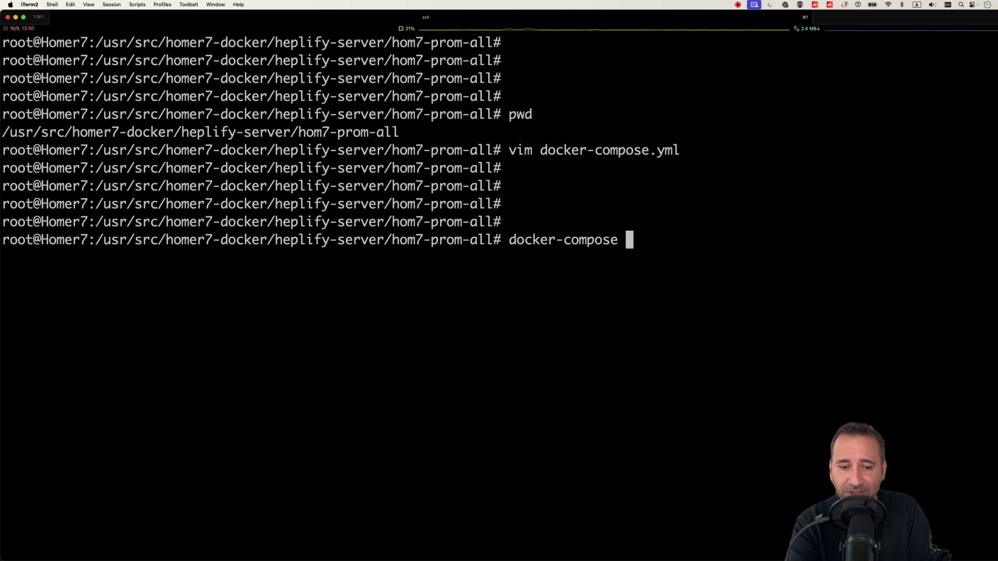
Run docker-compose up -d to create the hom7-prom-all network and all eight containers
key("BackSpace")
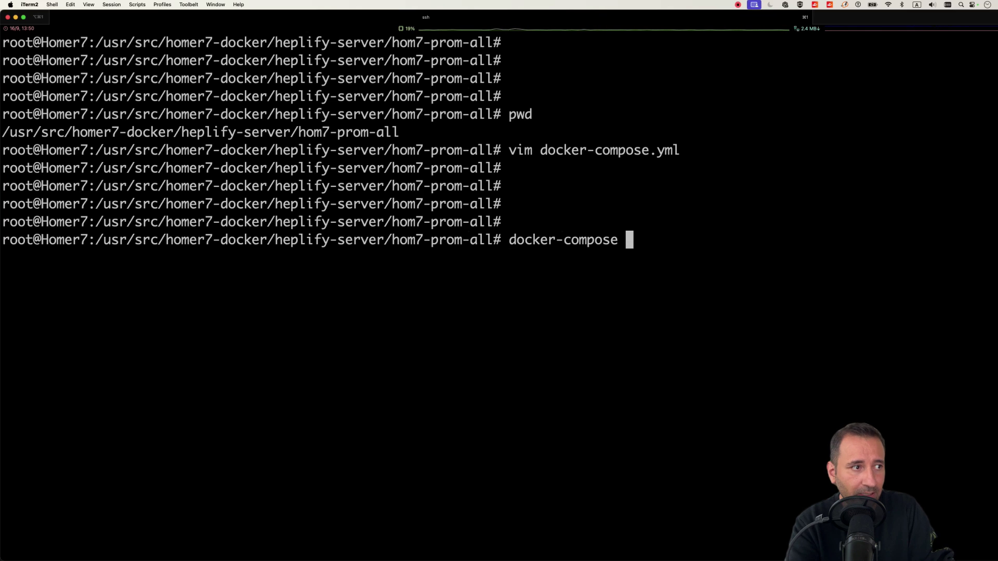
type("up -d")
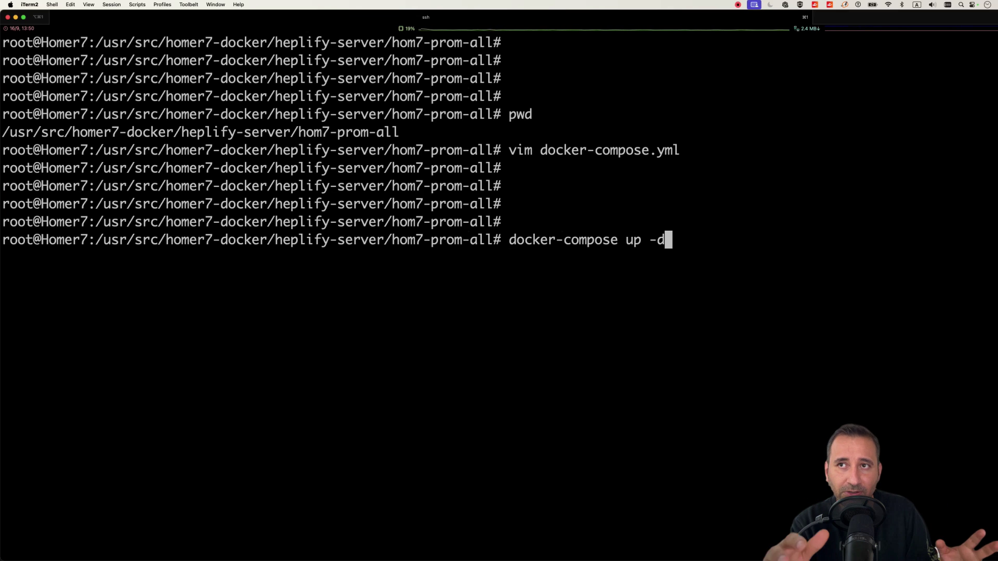
key("Return")
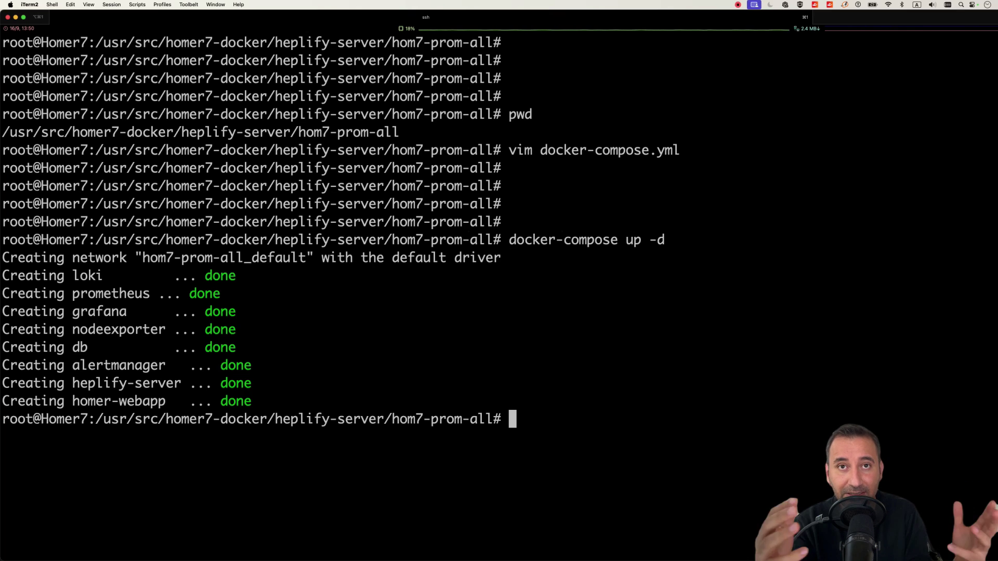
type("docker ps")
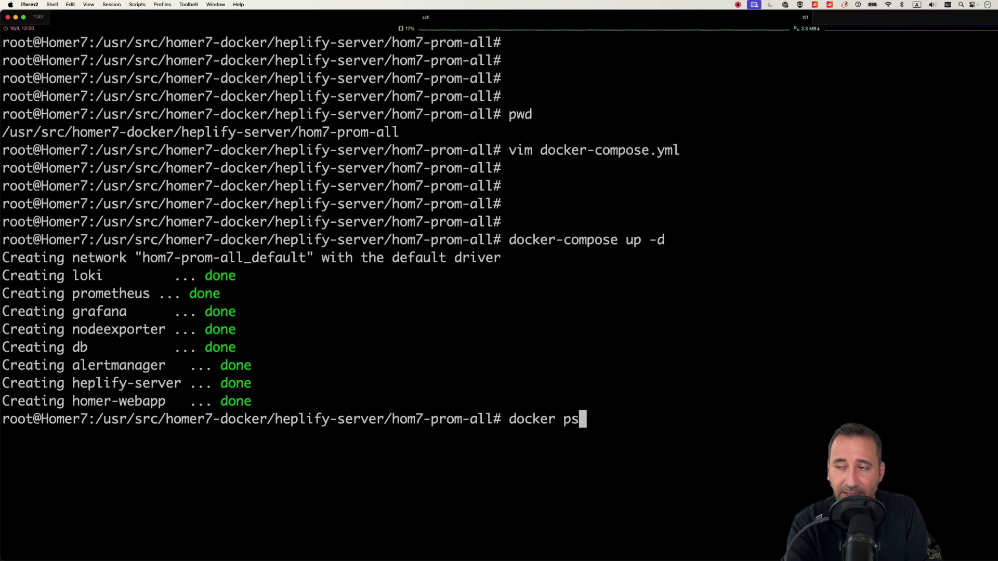
Run docker ps and highlight the image names, container uptimes and webapp's published port 9080
key("Return")
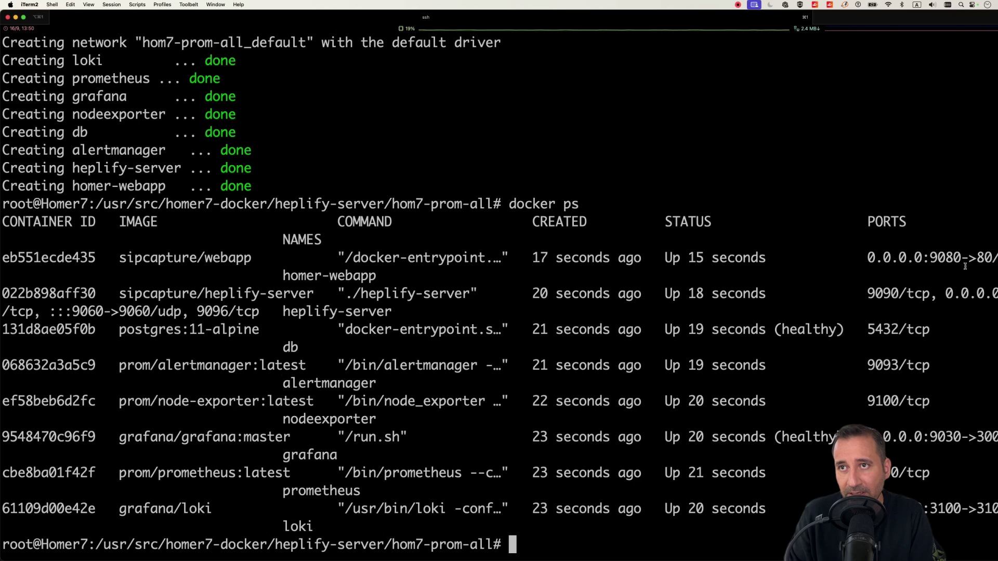
left_click_drag(126, 257, 253, 257)
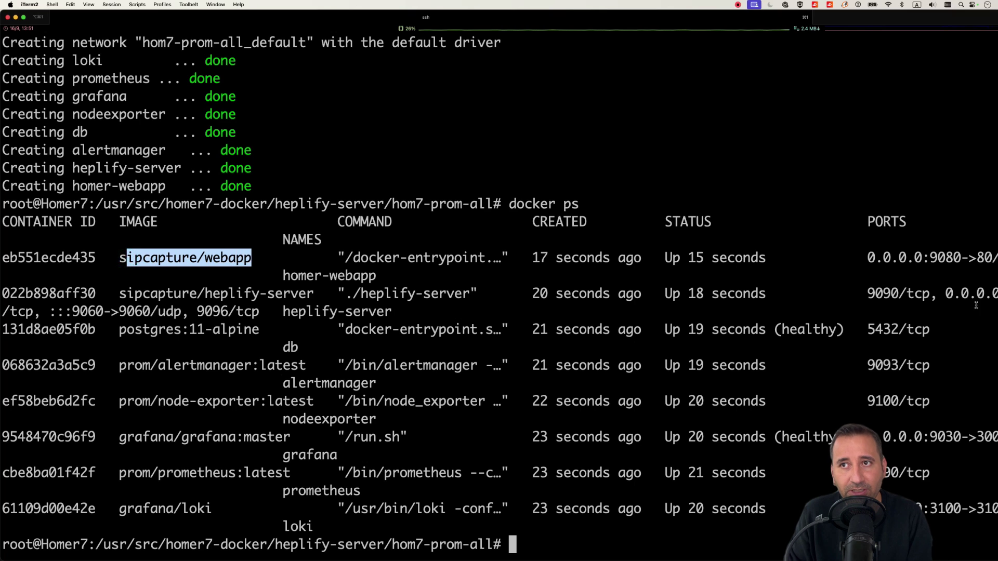
left_click_drag(267, 294, 212, 293)
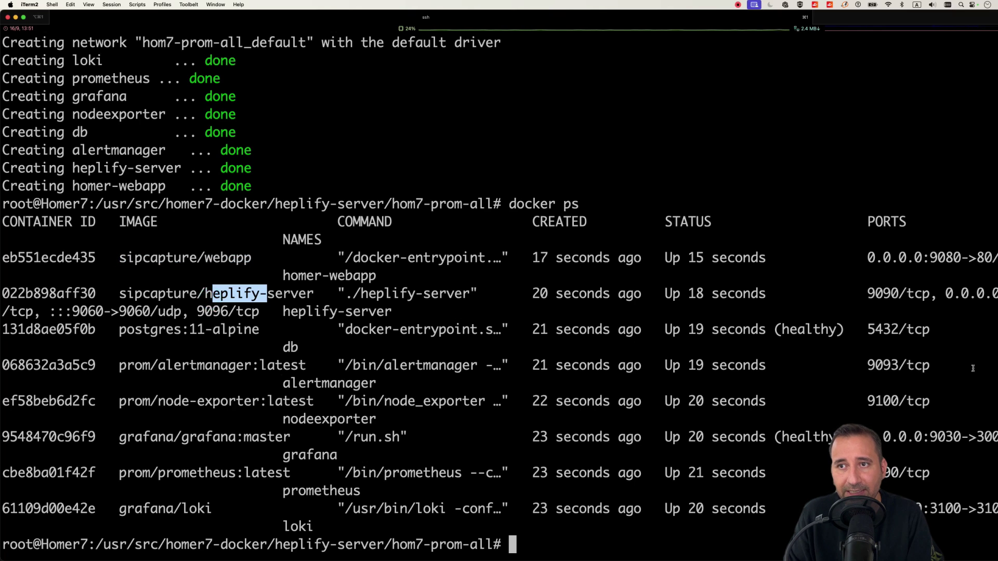
left_click_drag(213, 401, 182, 404)
left_click_drag(243, 437, 203, 441)
left_click_drag(222, 473, 181, 473)
left_click_drag(212, 509, 188, 509)
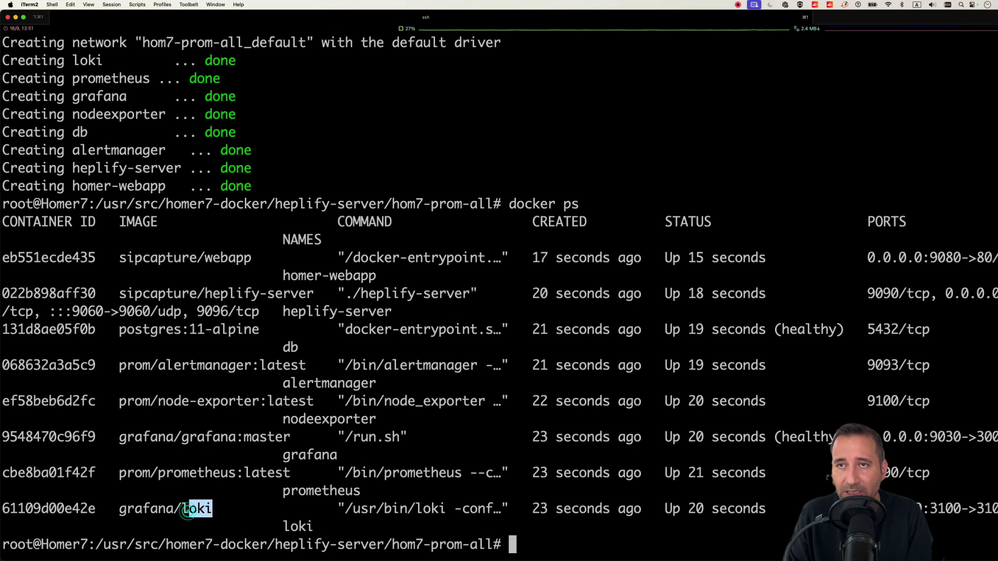
left_click_drag(767, 257, 673, 257)
left_click_drag(672, 294, 760, 294)
left_click_drag(744, 329, 704, 329)
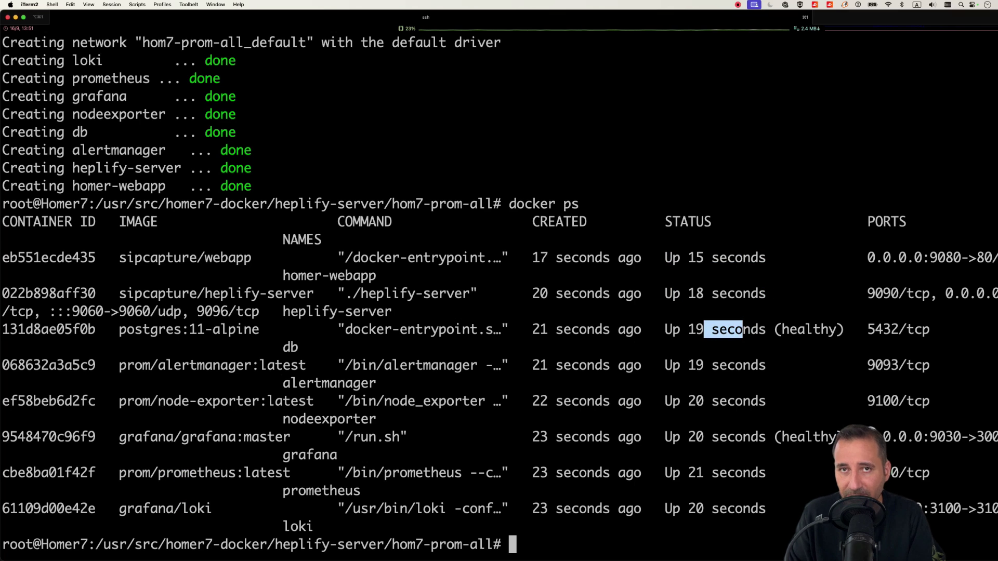
left_click_drag(961, 257, 930, 258)
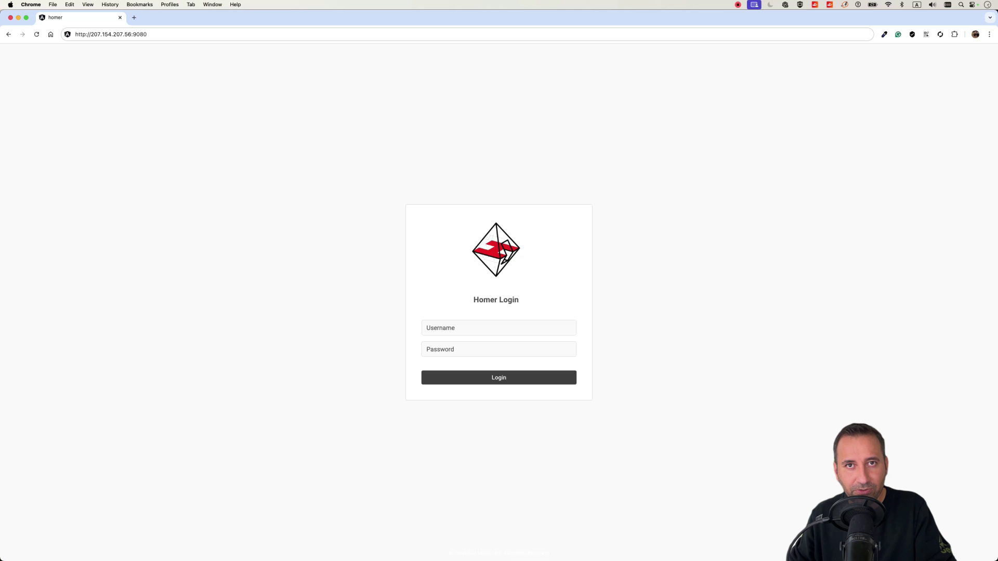
Log in to the Homer web UI with the admin username and the account password
left_click(147, 34)
left_click(147, 35)
left_click(481, 326)
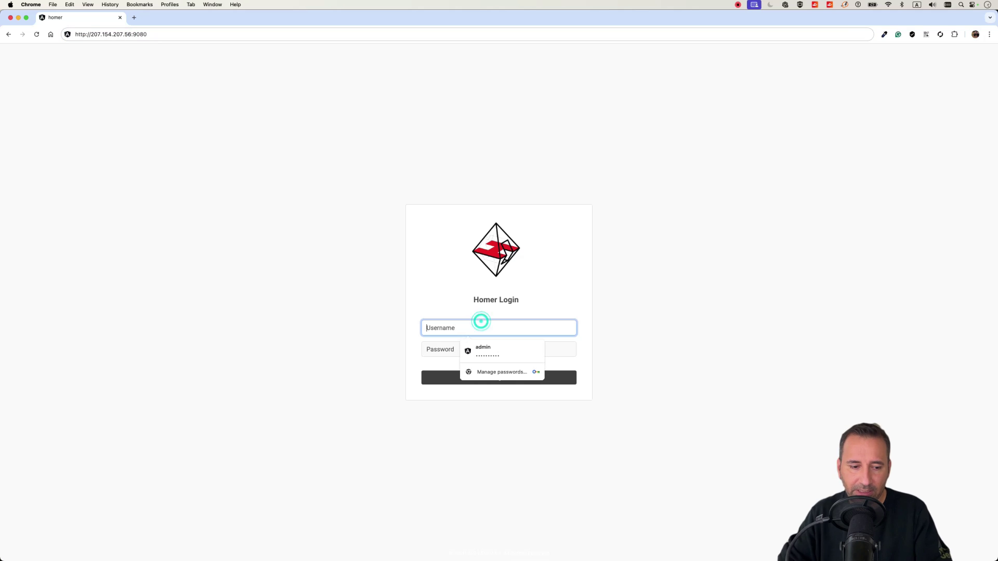
key("Tab")
key("Return")
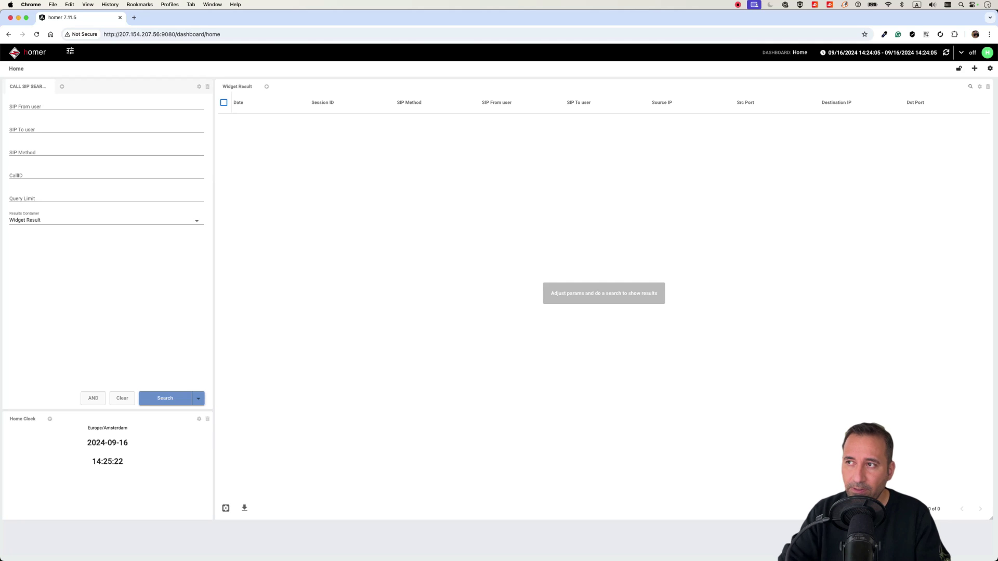
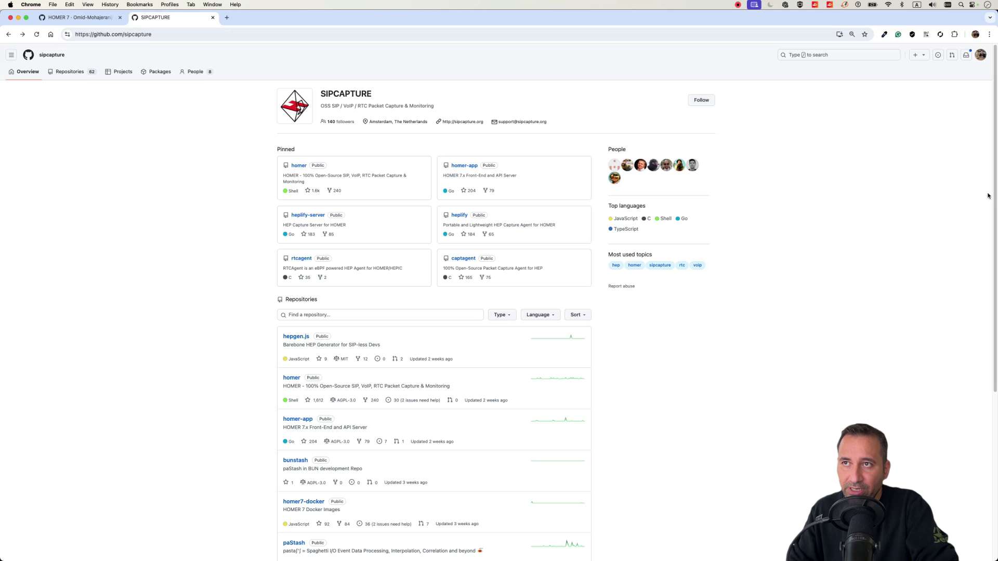
Open the pinned homer repository's wiki and go to the FreeSwitch HEP/EEP agent example
left_click(300, 165)
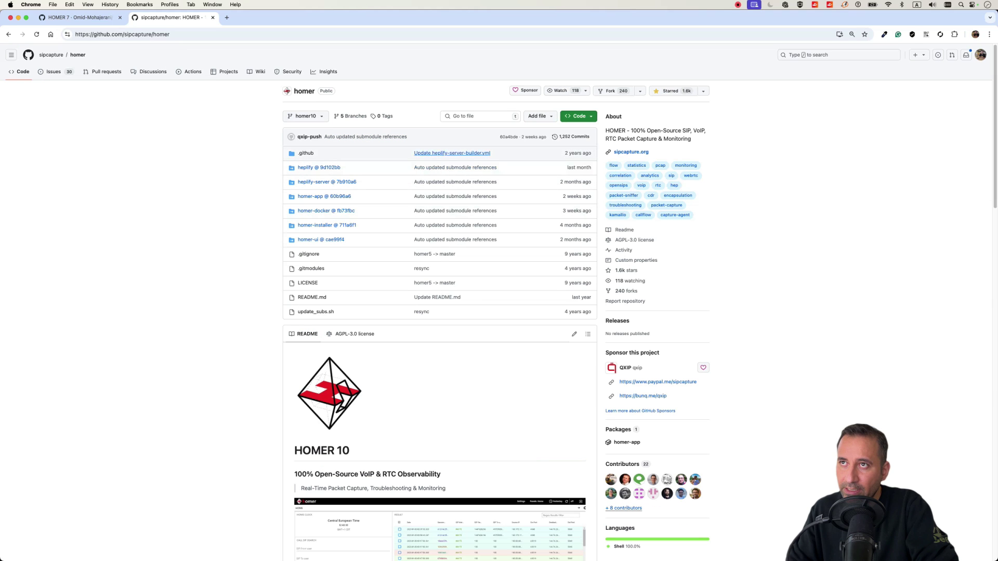
left_click(257, 71)
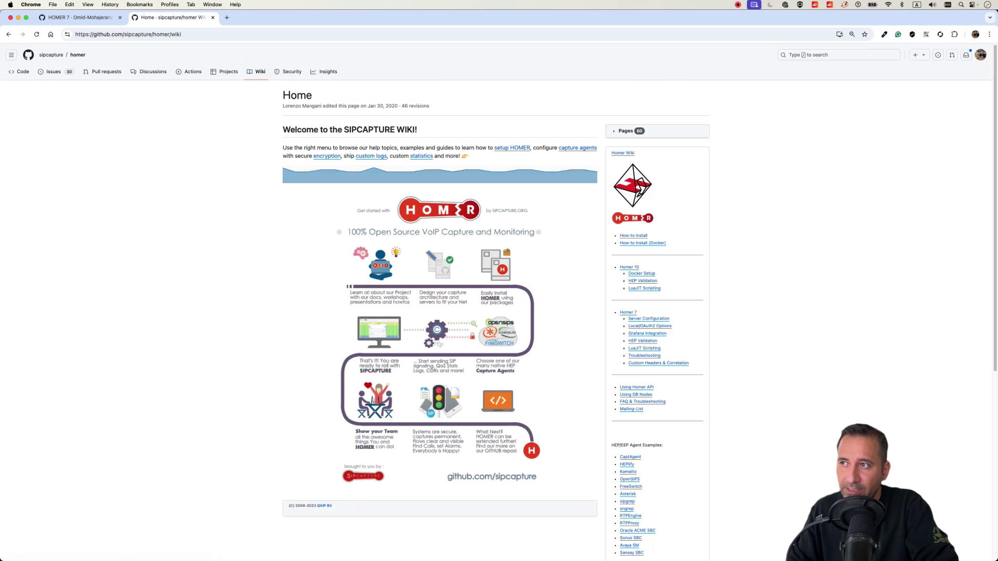
scroll(258, 72, "down", 1)
scroll(499, 302, "down", 1)
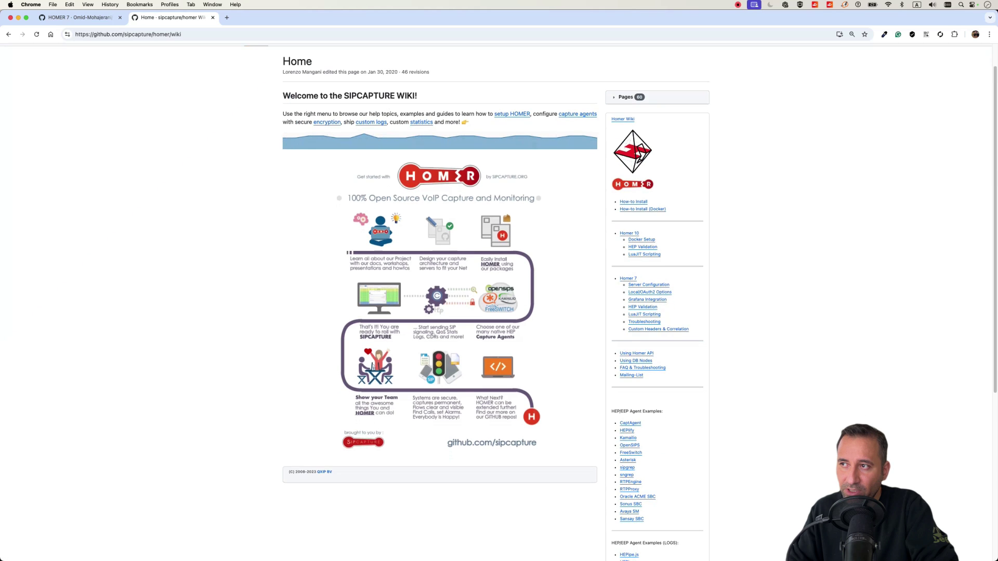
scroll(499, 302, "down", 4)
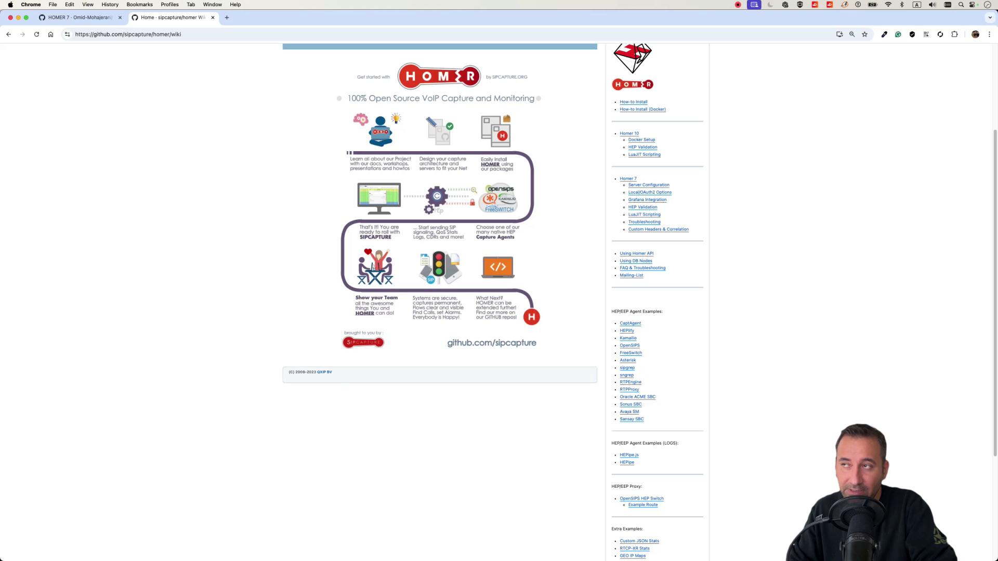
scroll(493, 302, "down", 3)
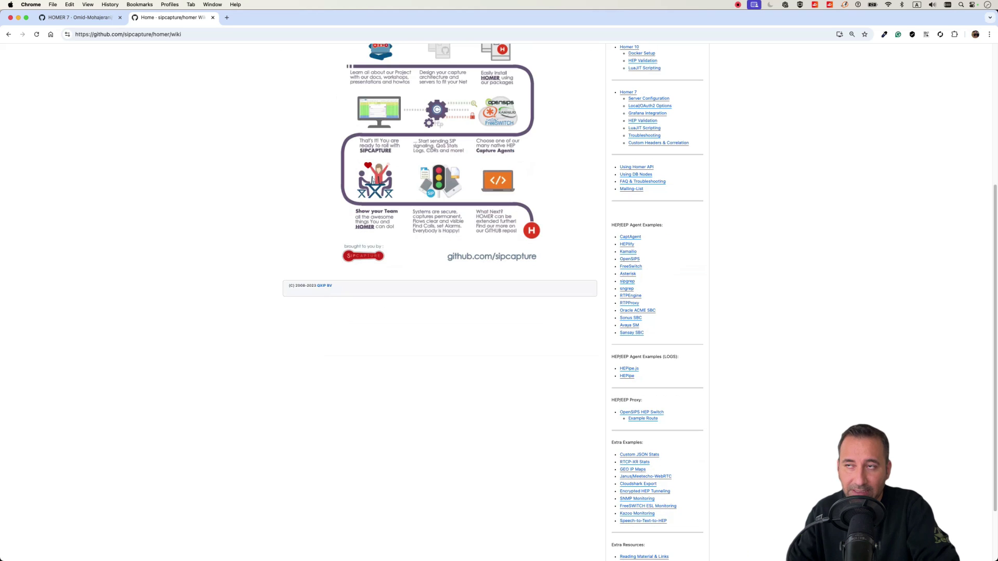
scroll(631, 266, "down", 1)
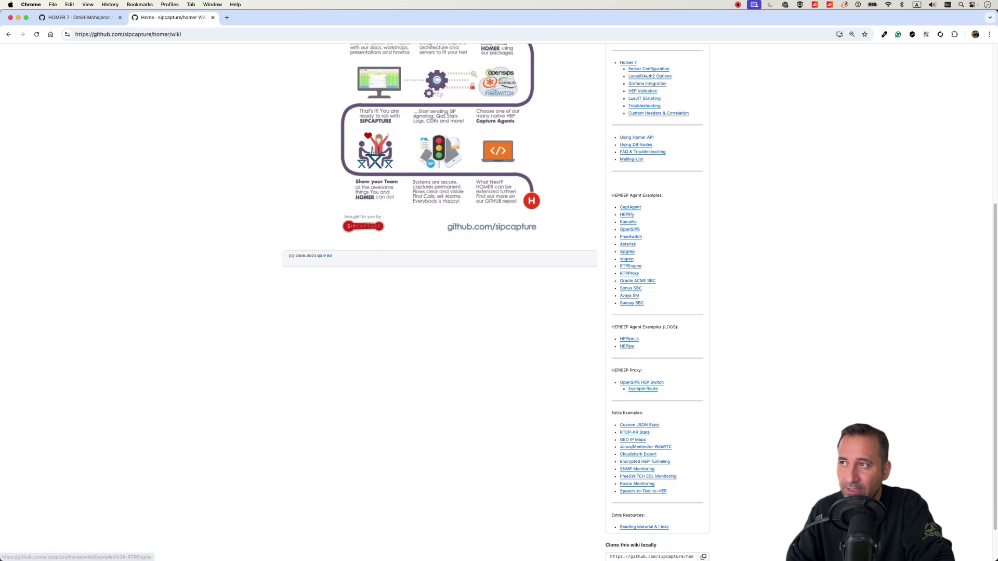
triple_click(614, 196)
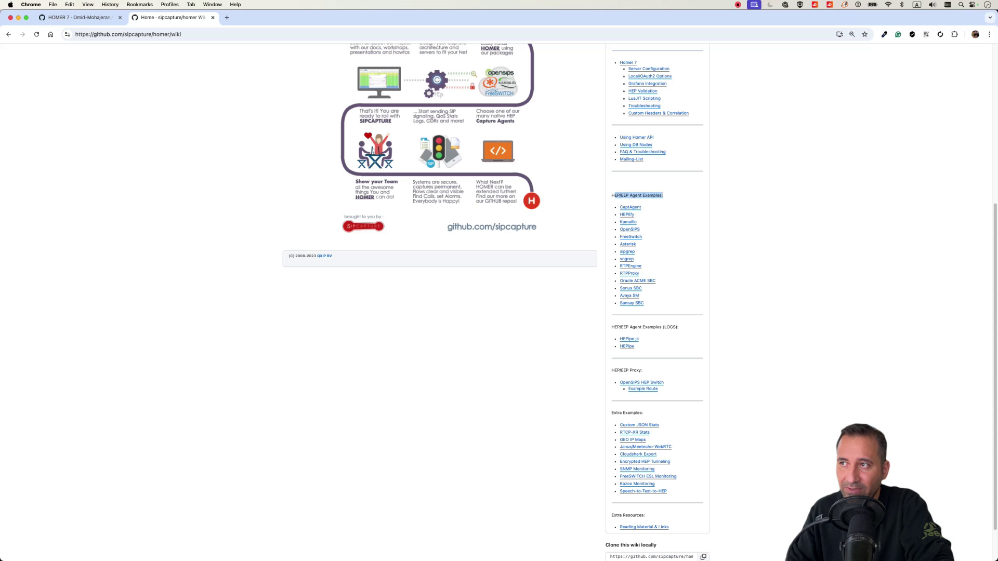
left_click(631, 236)
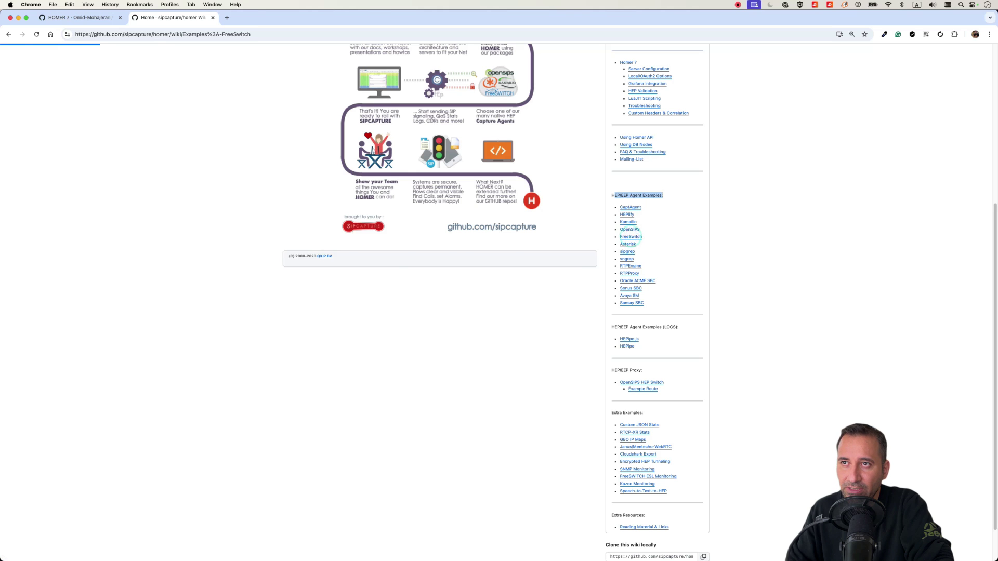
Skim the FreeSwitch example, then switch to the wiki's sngrep example page
scroll(440, 302, "down", 3)
scroll(440, 301, "down", 4)
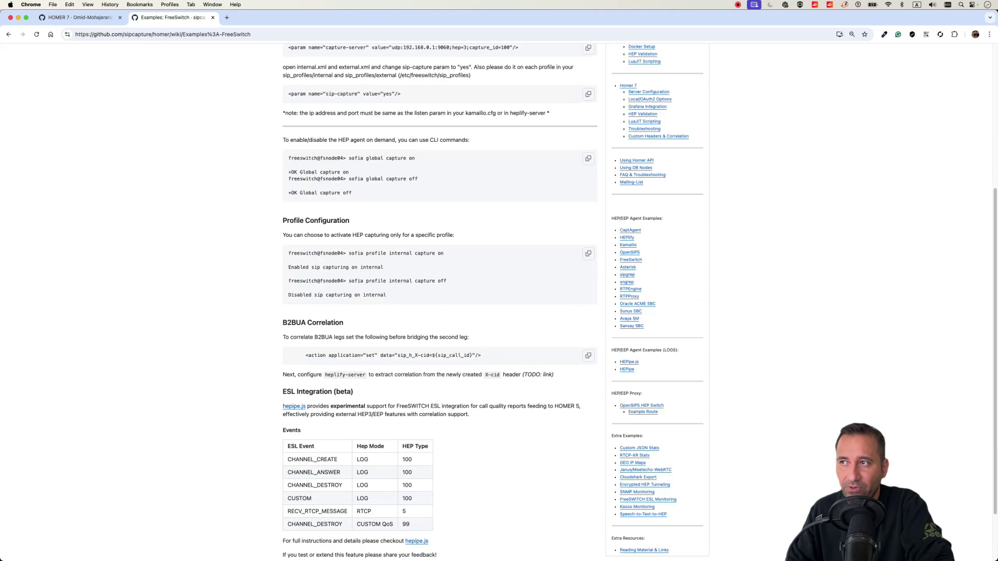
scroll(440, 302, "up", 2)
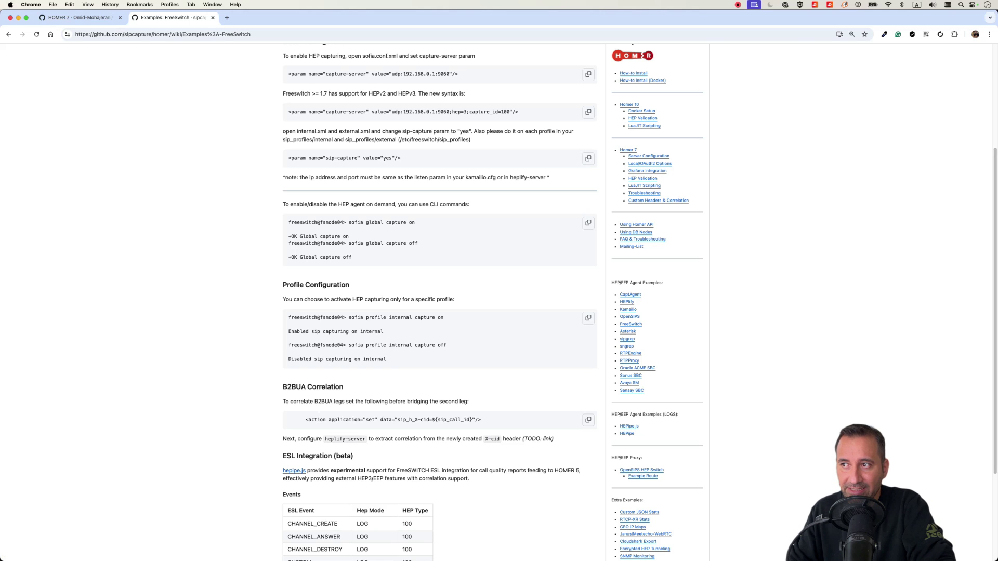
left_click(627, 346)
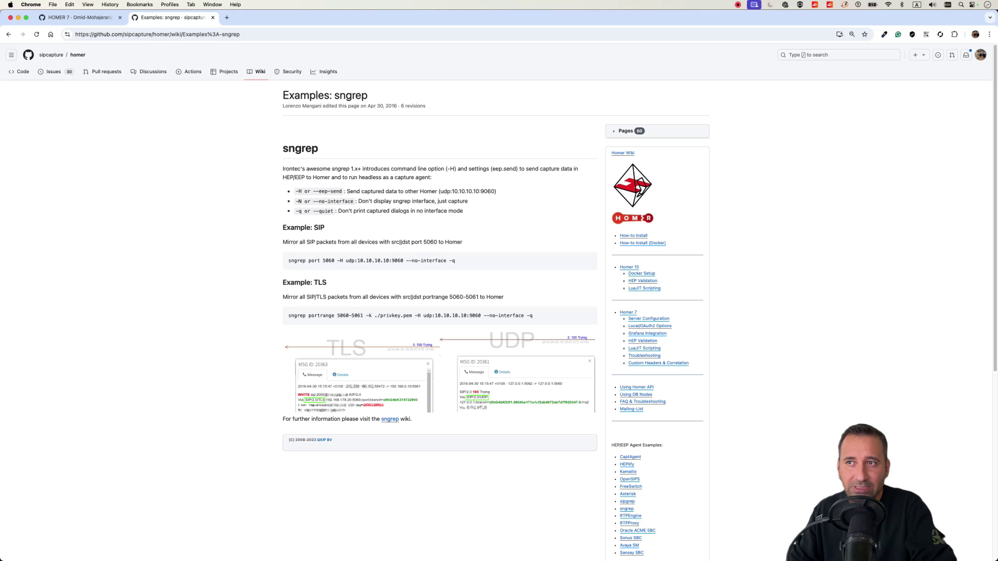
Highlight the sngrep SIP capture command, its 5060 SIP port and the 9060 HEP port
left_click_drag(290, 260, 420, 260)
left_click(415, 261)
left_click(353, 260)
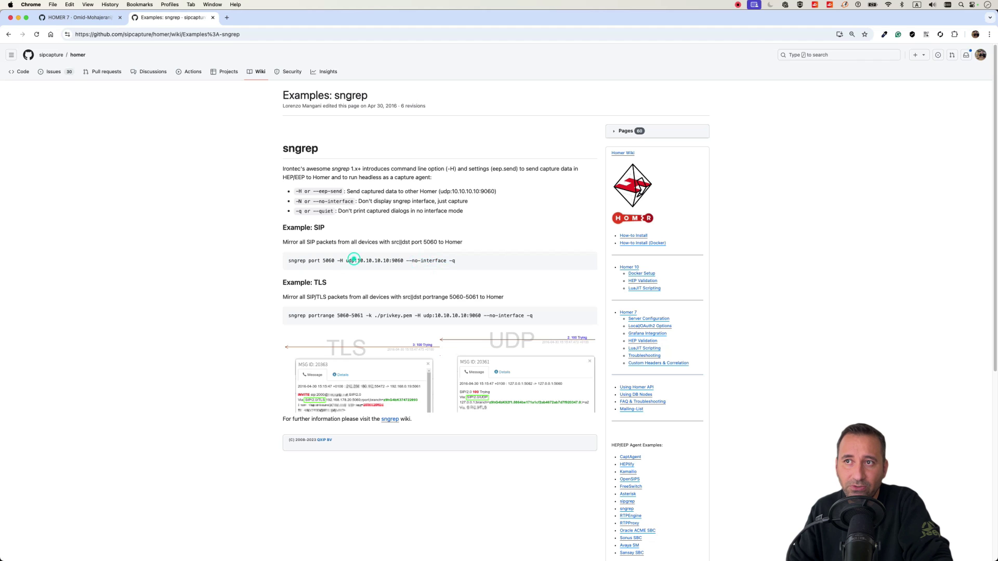
double_click(327, 261)
left_click(337, 261)
double_click(398, 261)
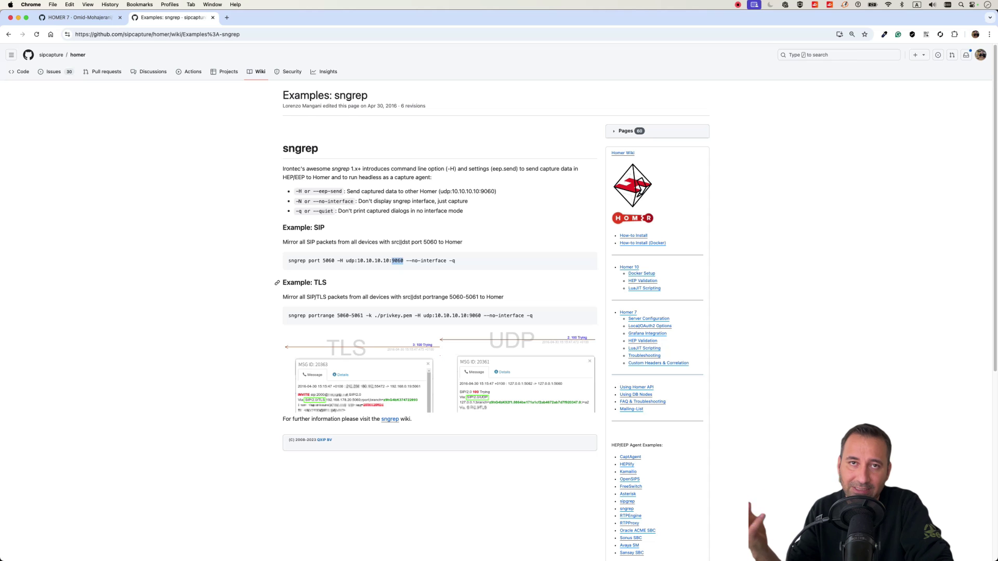
scroll(499, 300, "down", 4)
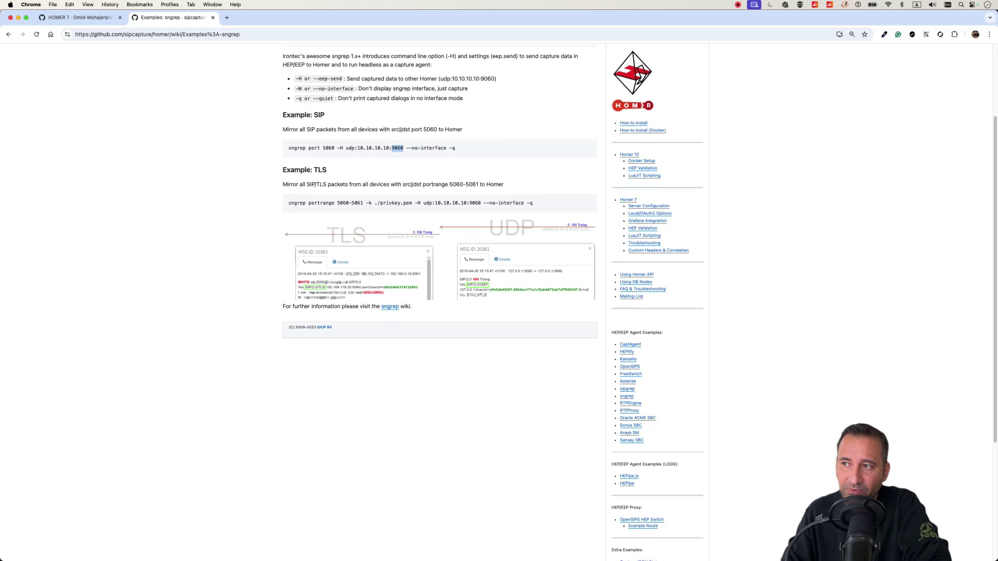
scroll(499, 300, "down", 1)
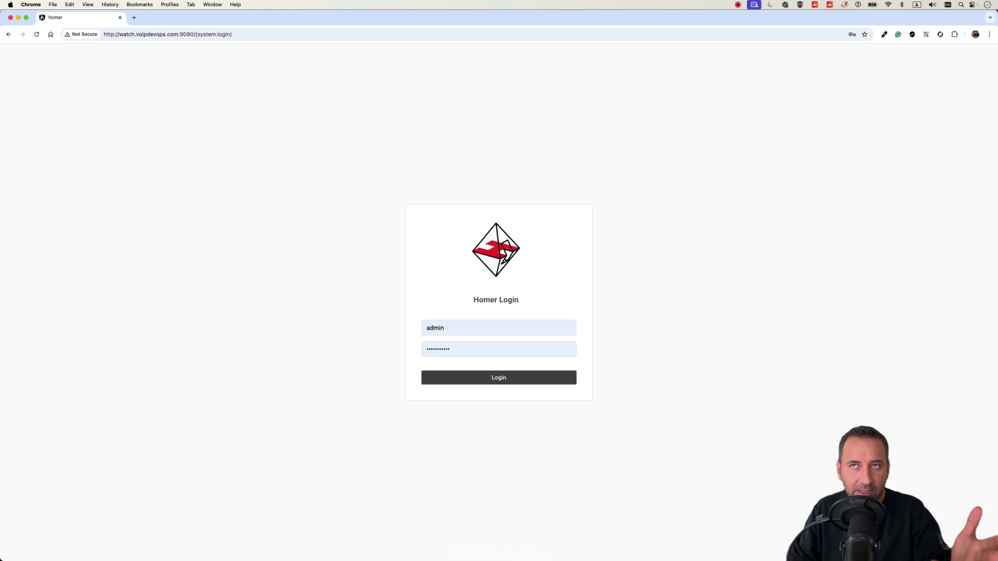
Log in to Homer and look at the time-range and autorefresh menus without changing them
left_click(508, 378)
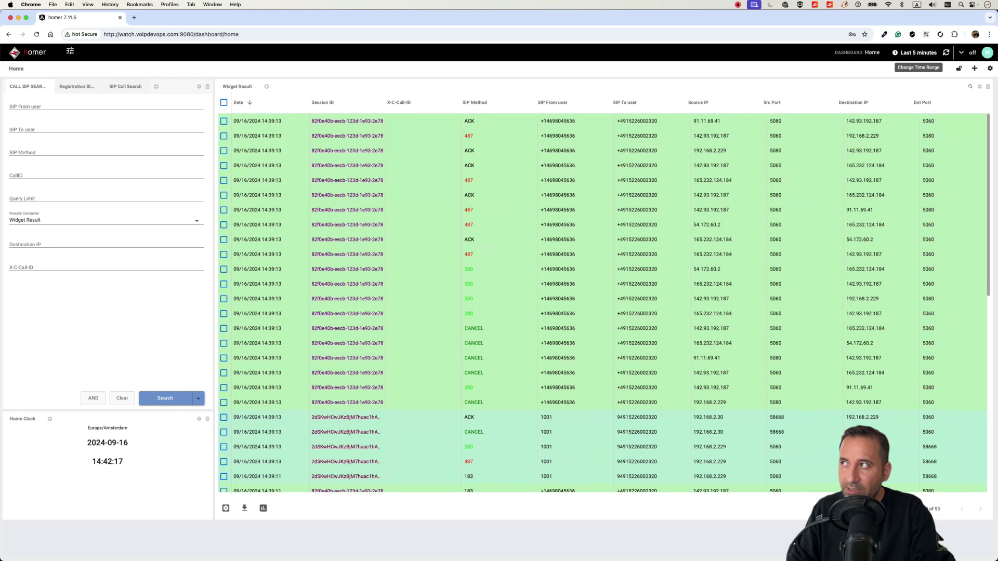
left_click(915, 53)
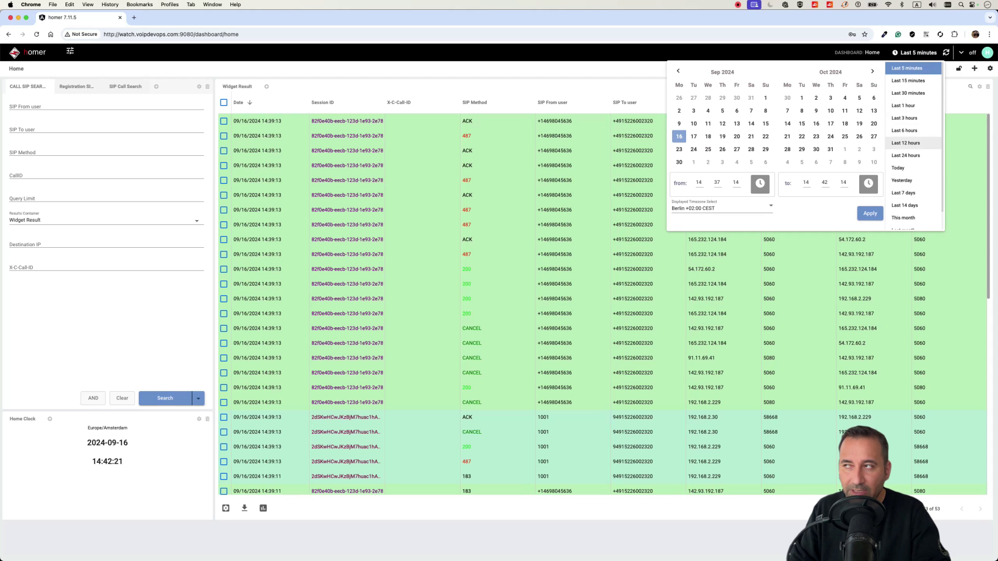
left_click(973, 53)
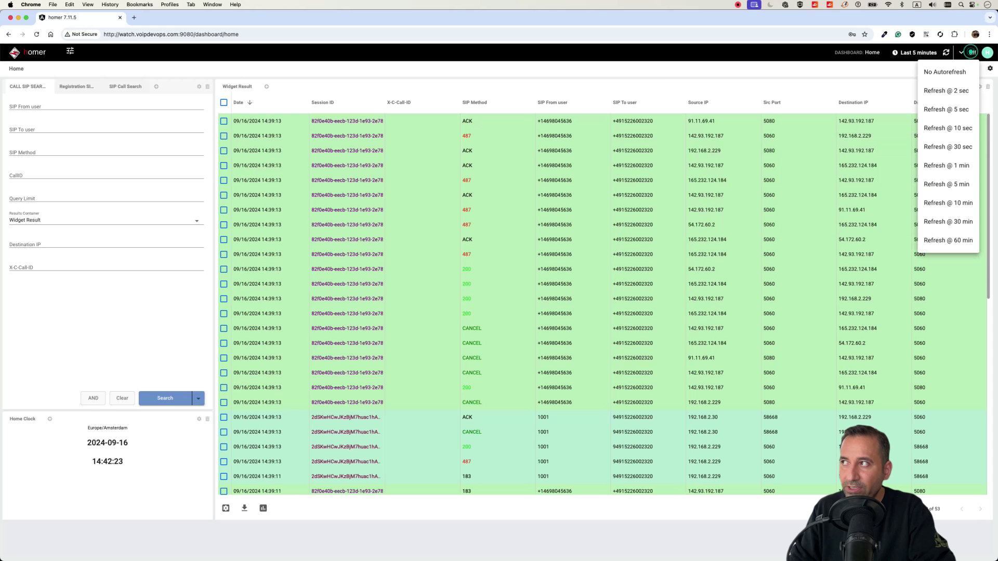
left_click(690, 76)
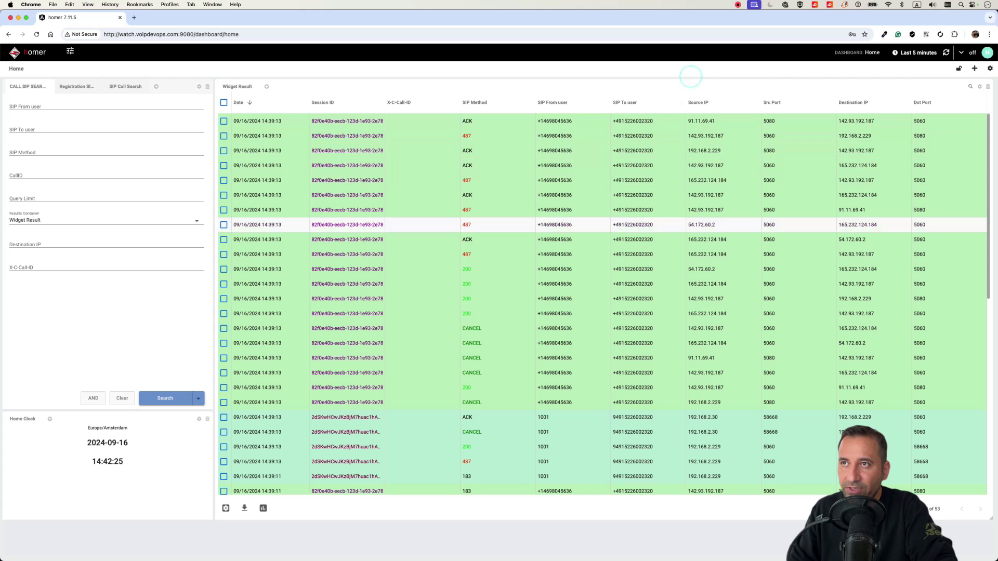
Open the first result's call flow and highlight the sbc IP, FS01 IP 91.11.69.41, siptrunk and TWILIO
left_click(345, 123)
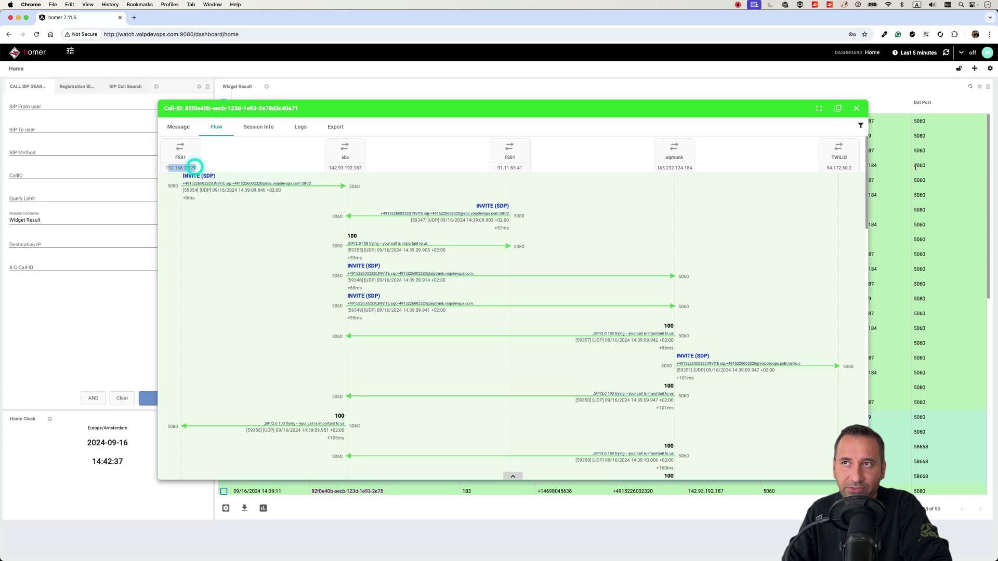
left_click_drag(329, 168, 361, 167)
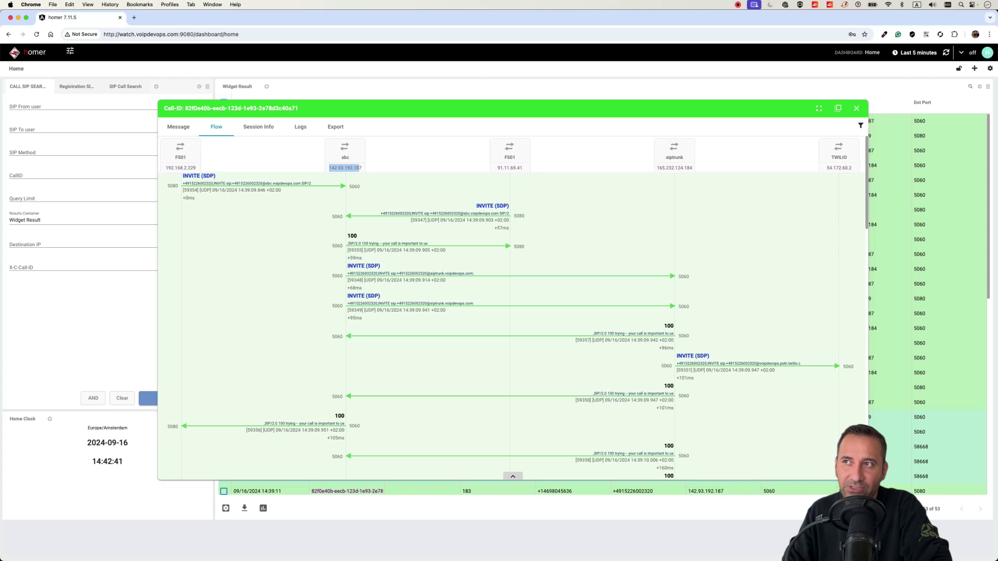
left_click_drag(497, 167, 522, 168)
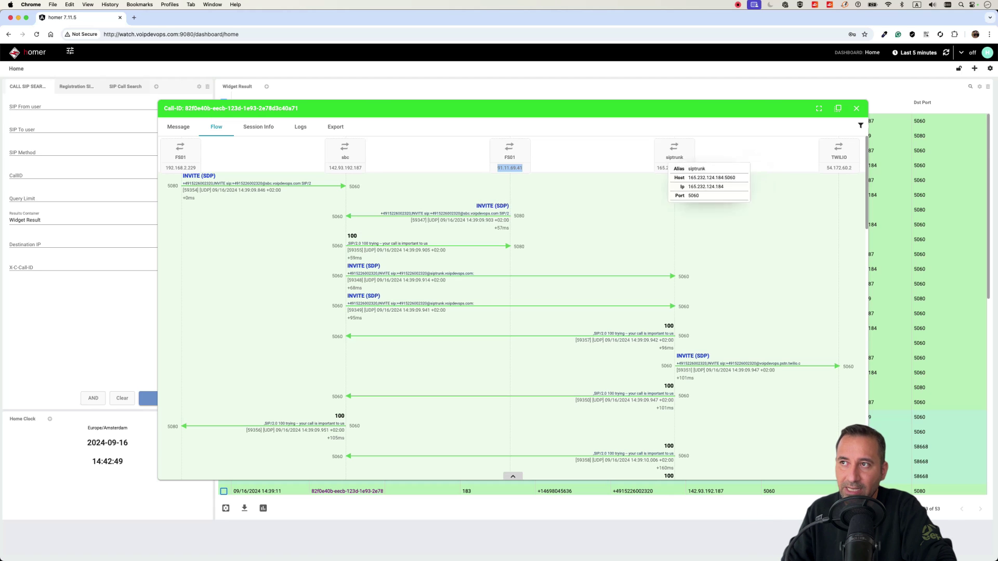
double_click(674, 157)
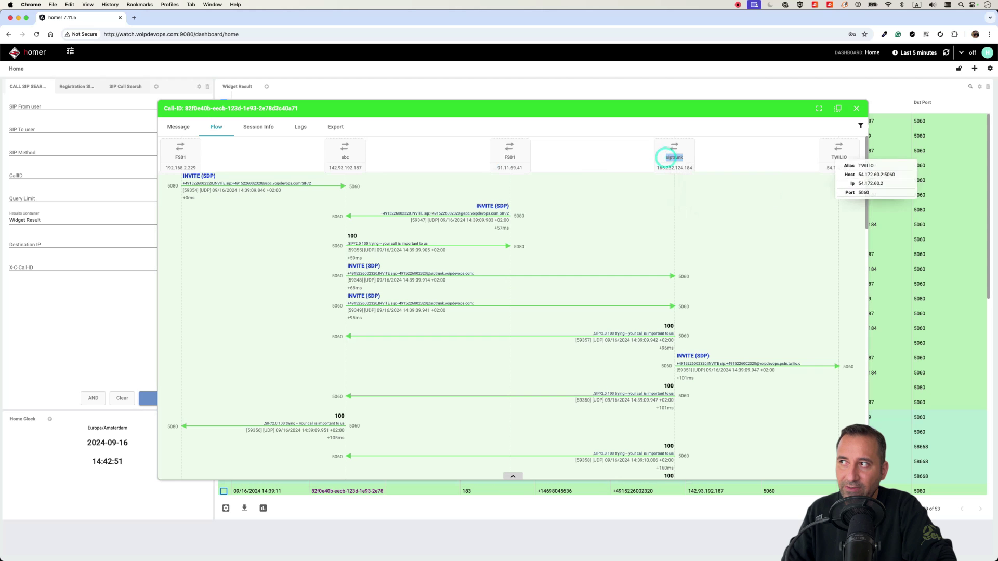
double_click(842, 157)
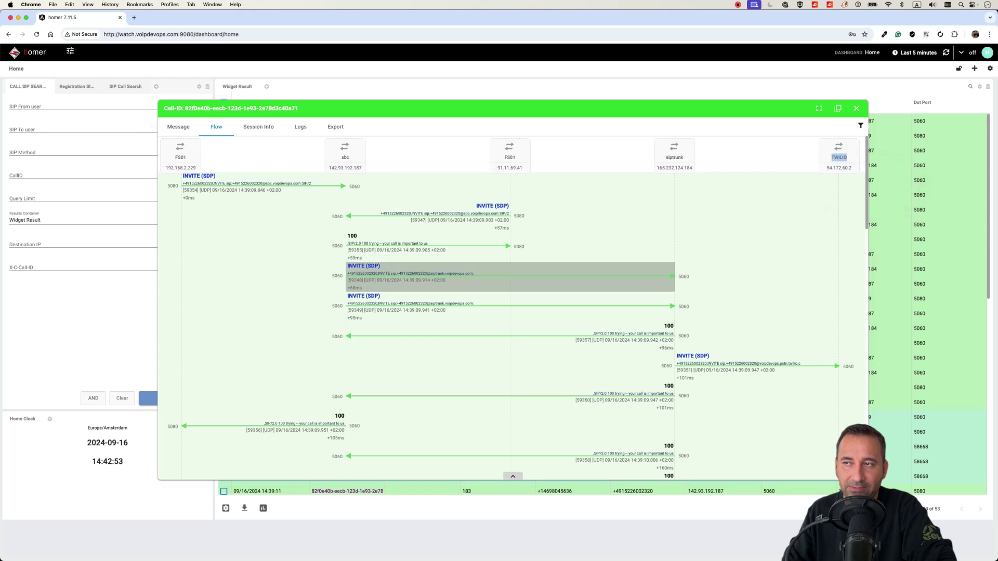
scroll(510, 270, "down", 10)
scroll(510, 312, "up", 10)
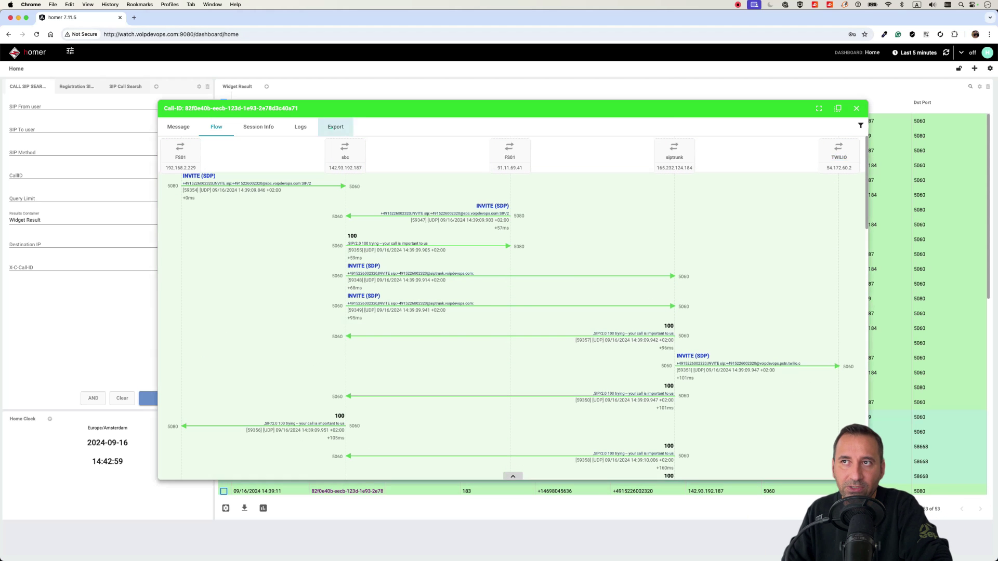
left_click(336, 127)
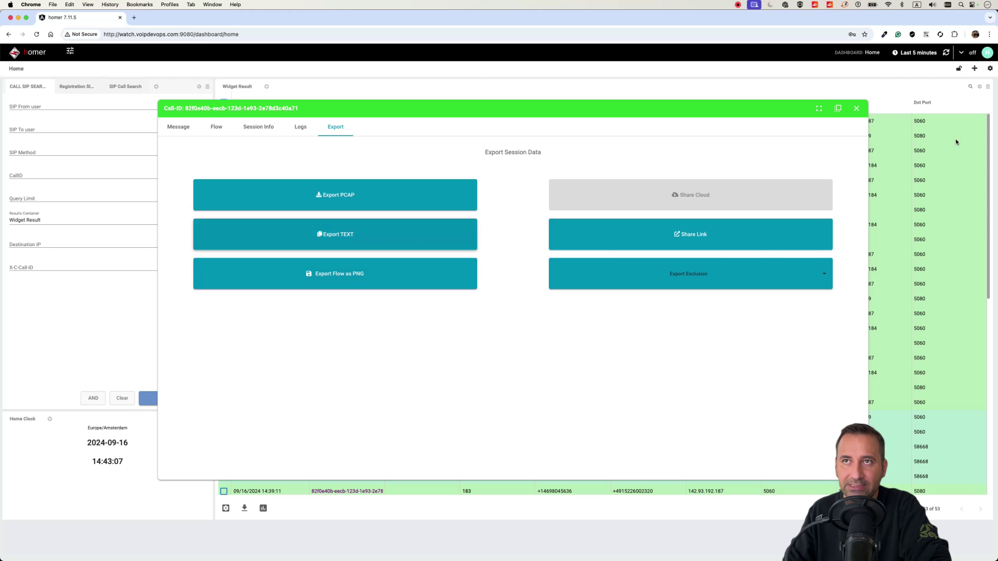
left_click(247, 128)
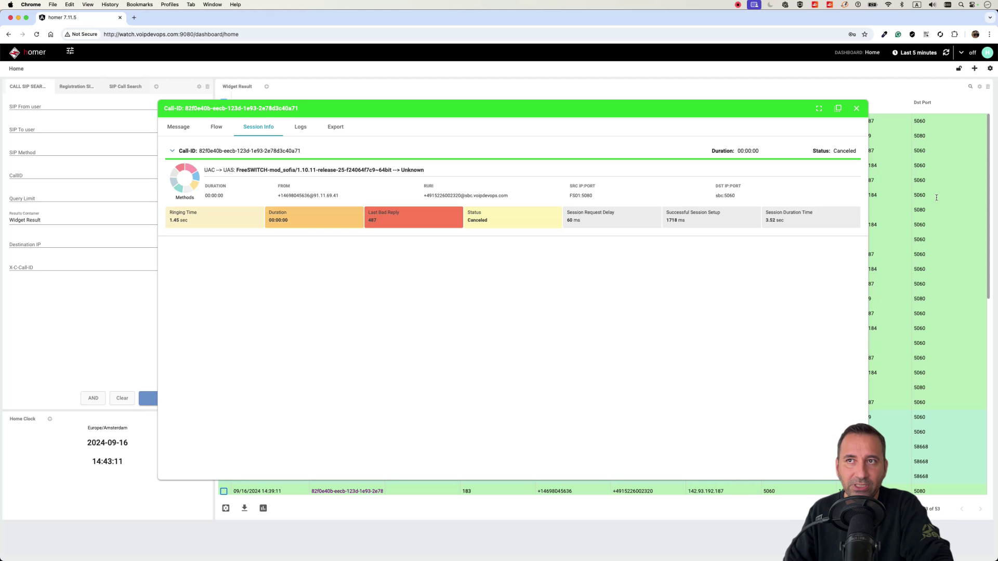
left_click(216, 127)
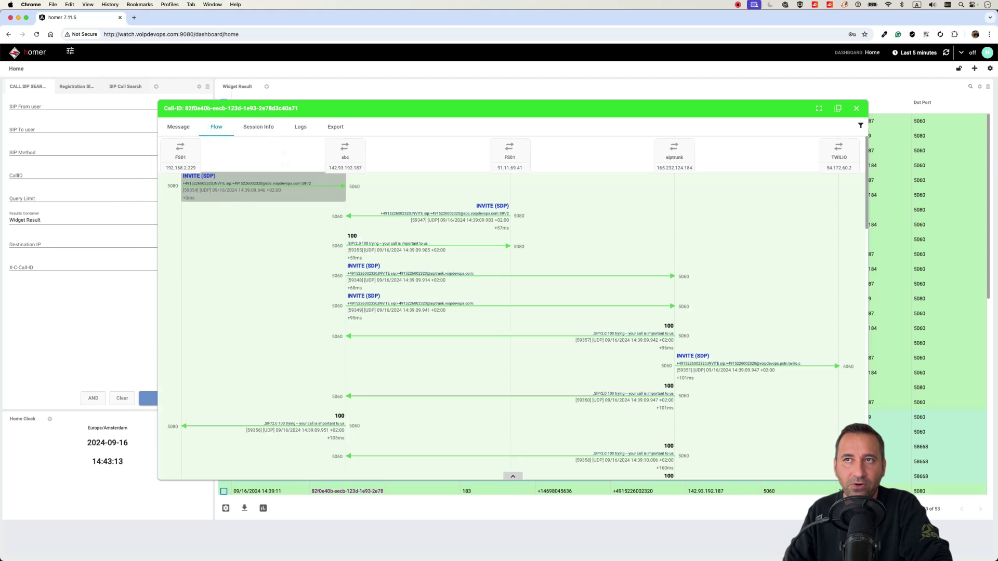
scroll(510, 306, "down", 1)
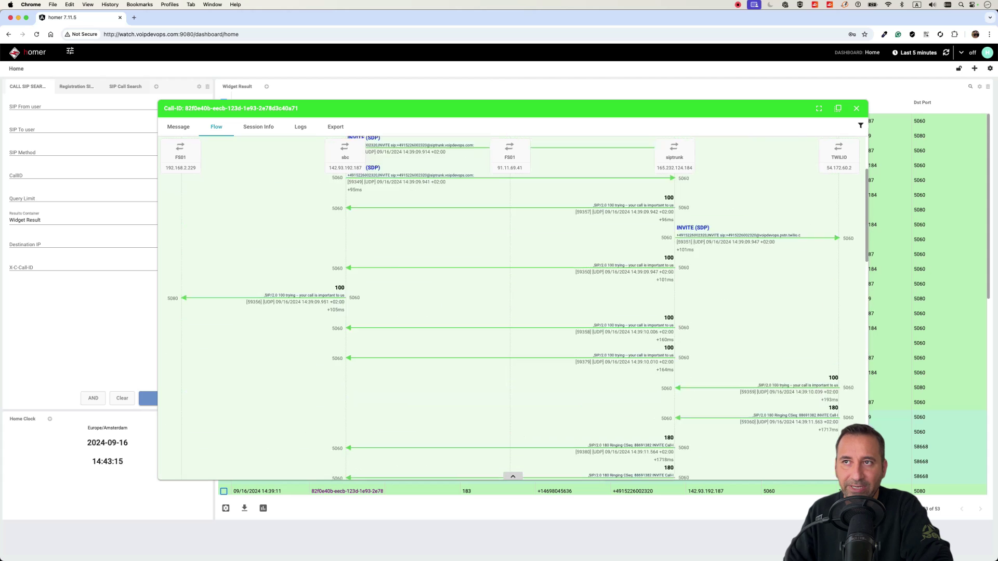
scroll(509, 291, "up", 1)
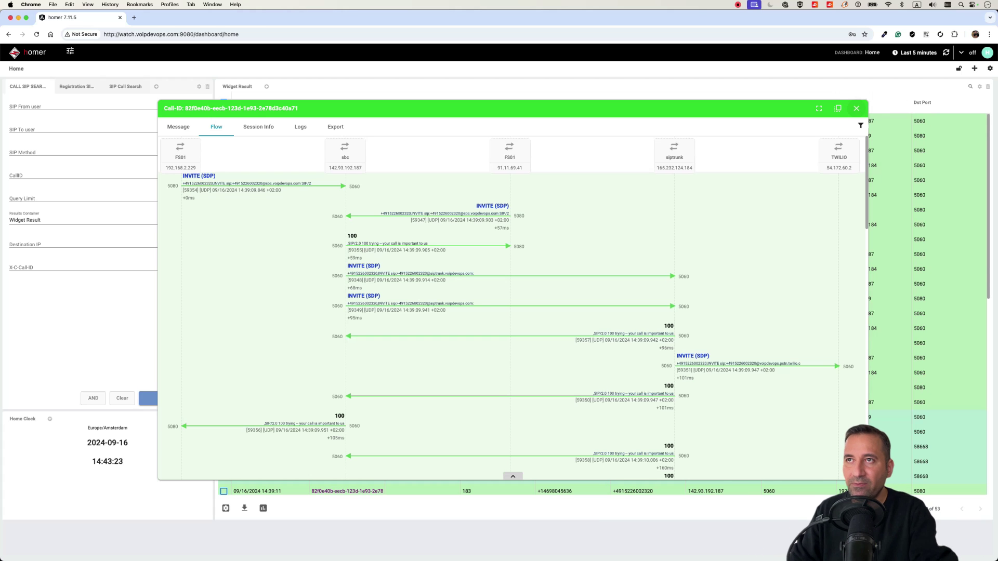
left_click(856, 108)
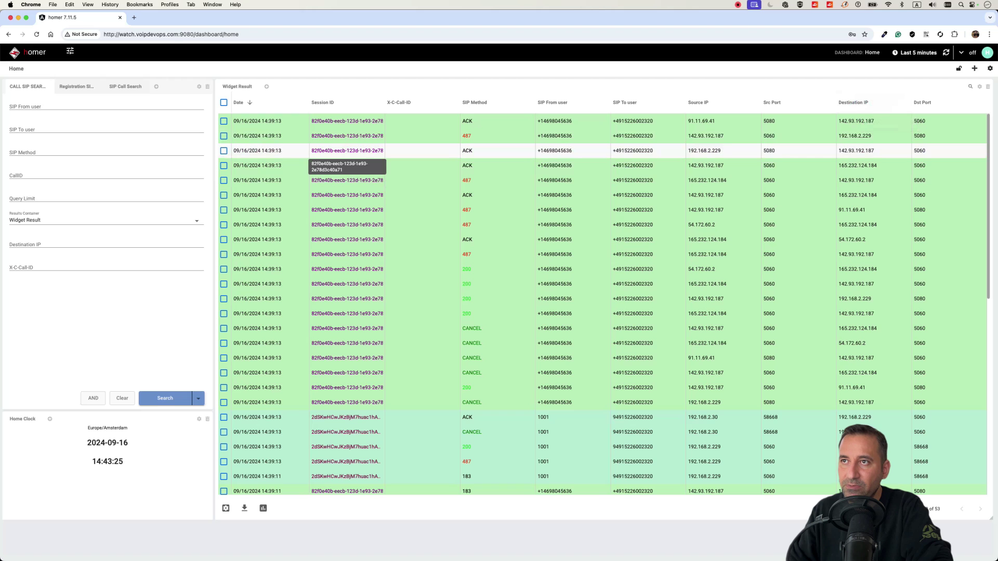
left_click(348, 151)
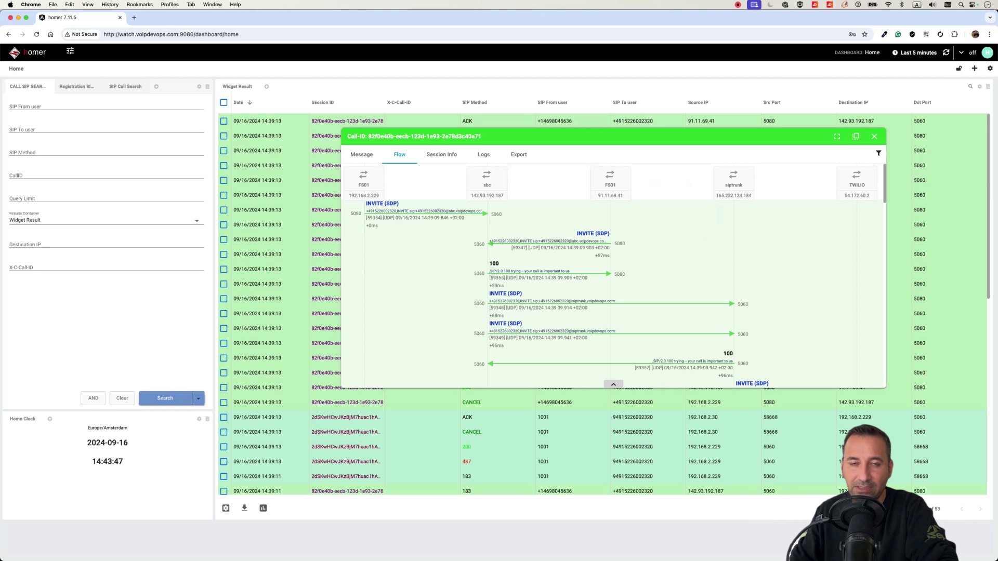
mouse_move(610, 180)
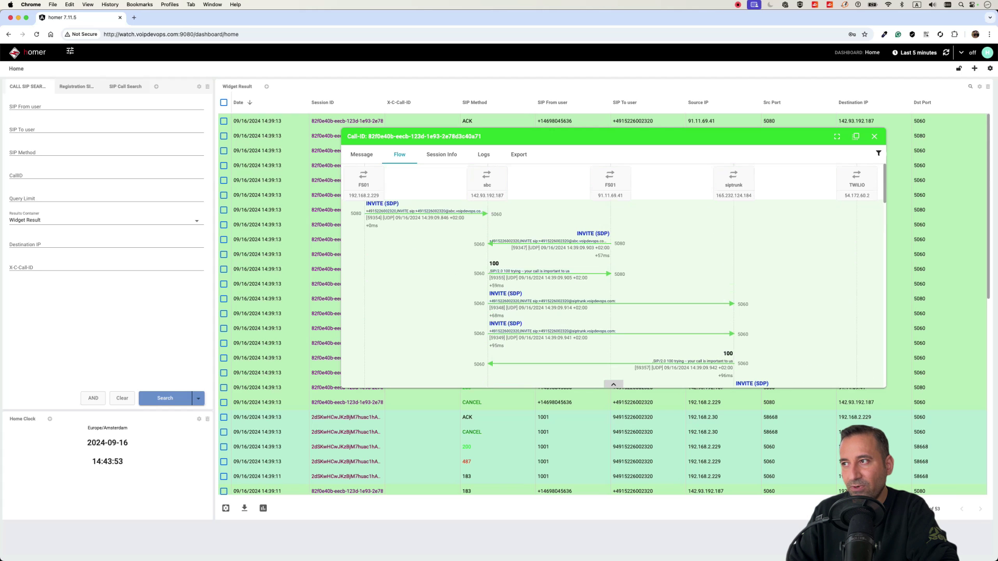
left_click(458, 210)
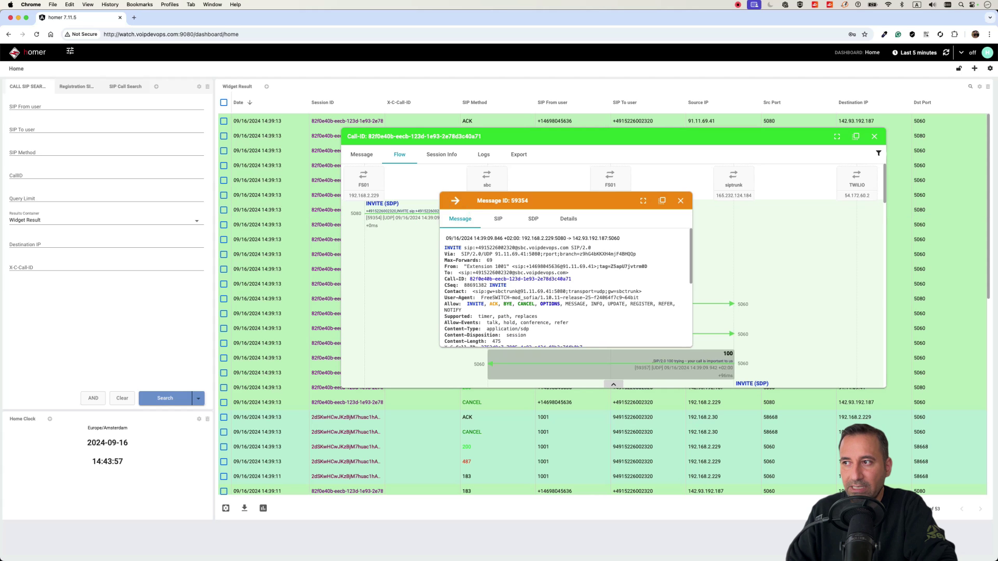
left_click_drag(678, 337, 688, 345)
scroll(688, 347, "down", 1)
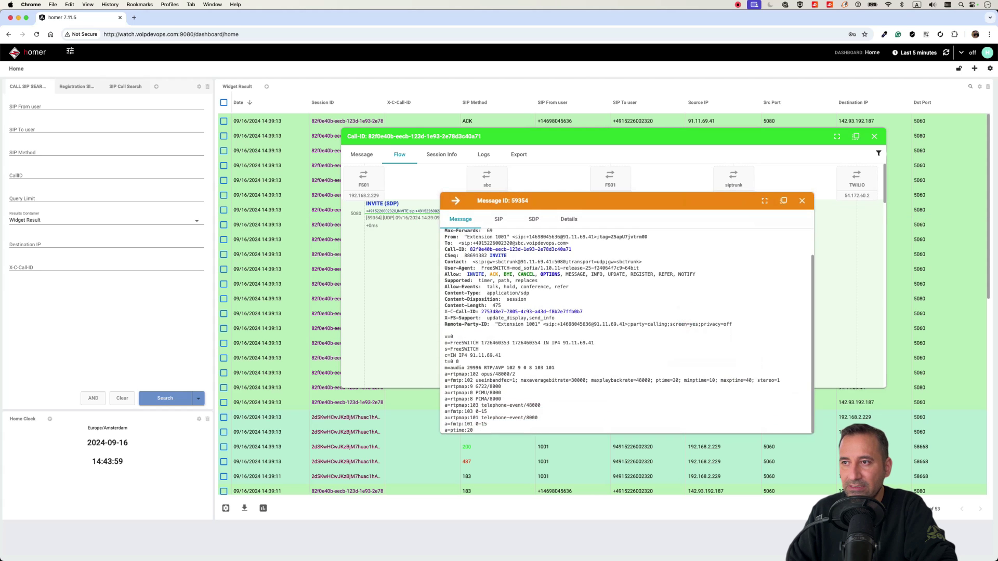
left_click_drag(448, 337, 474, 431)
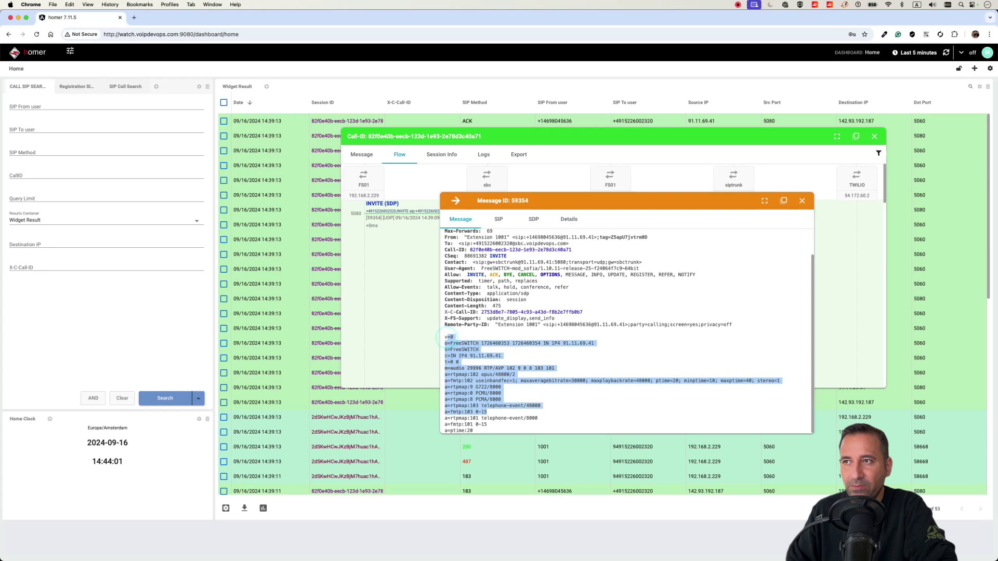
scroll(624, 333, "up", 1)
left_click(456, 245)
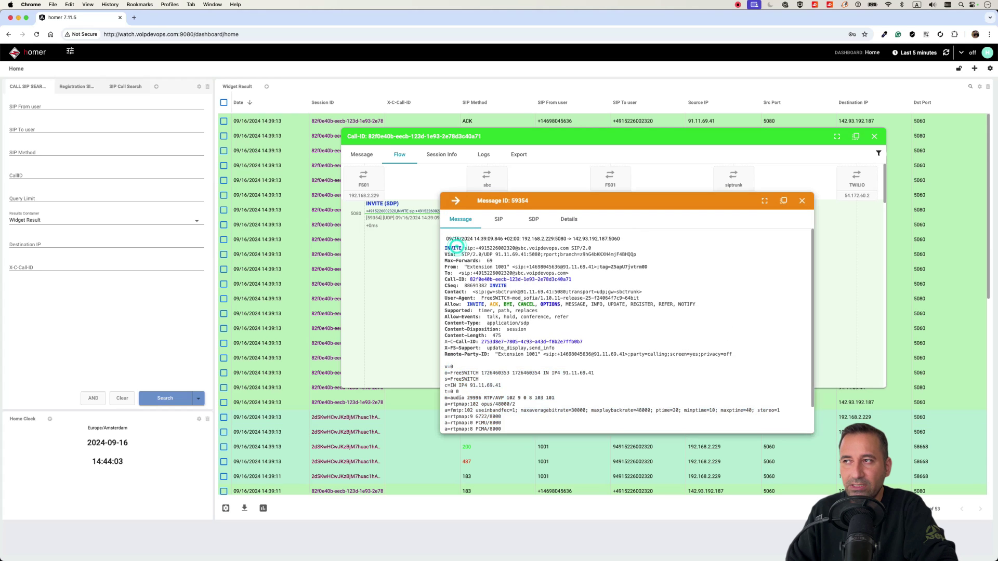
left_click(802, 201)
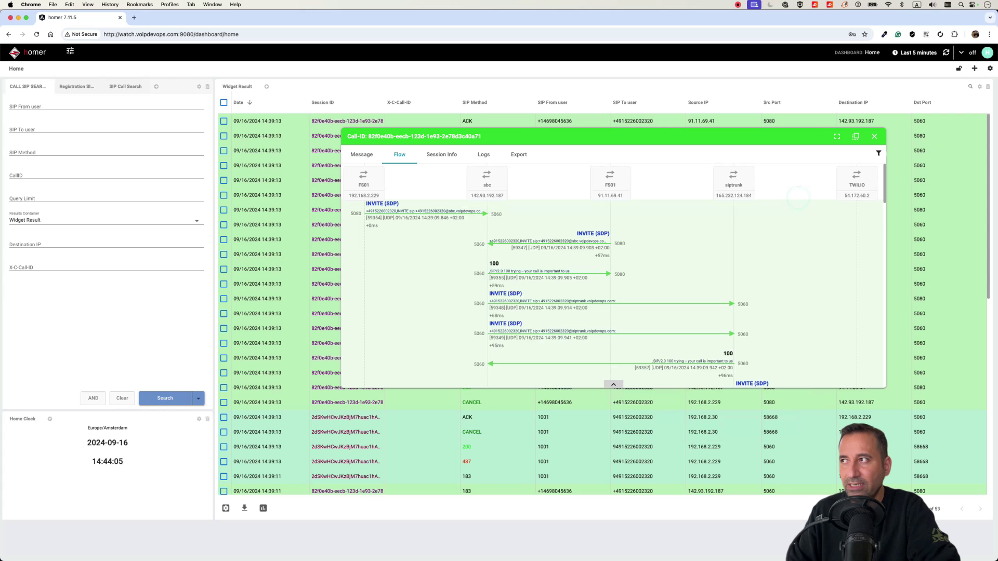
Close the call flow, run a Registration Search, and copy Source IPs 192.168.2.30 and 192.168.2.229
left_click(874, 136)
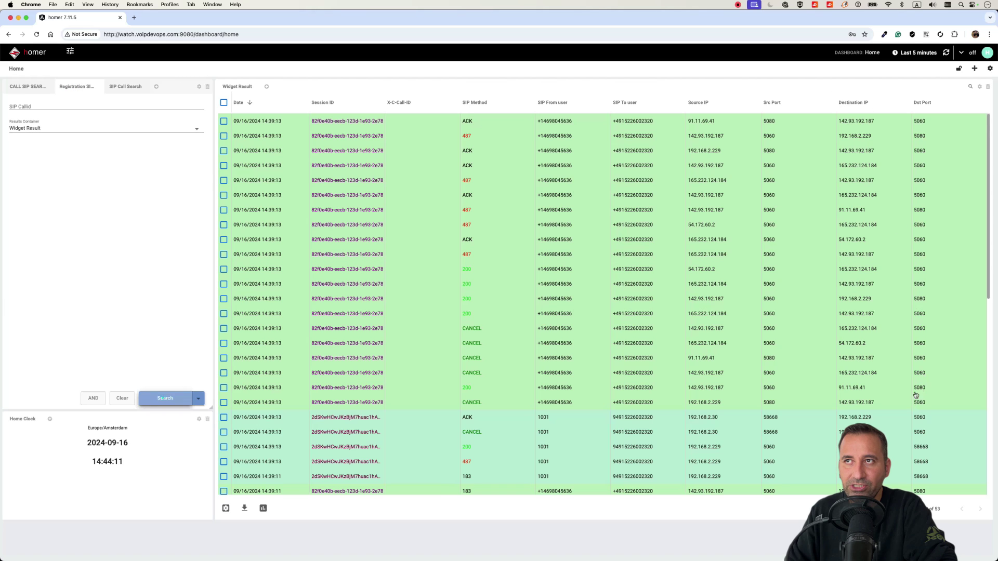
key("Return")
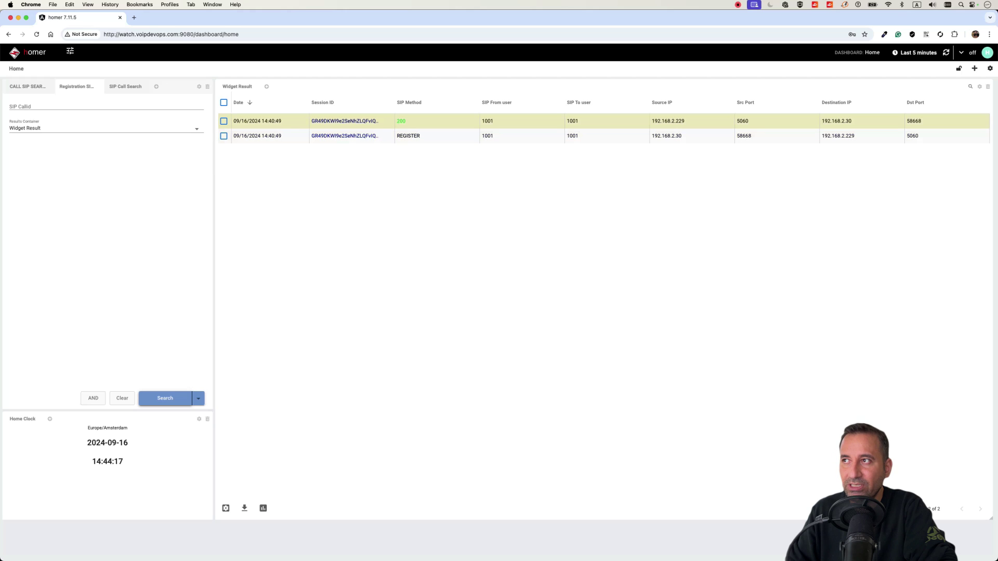
double_click(671, 136)
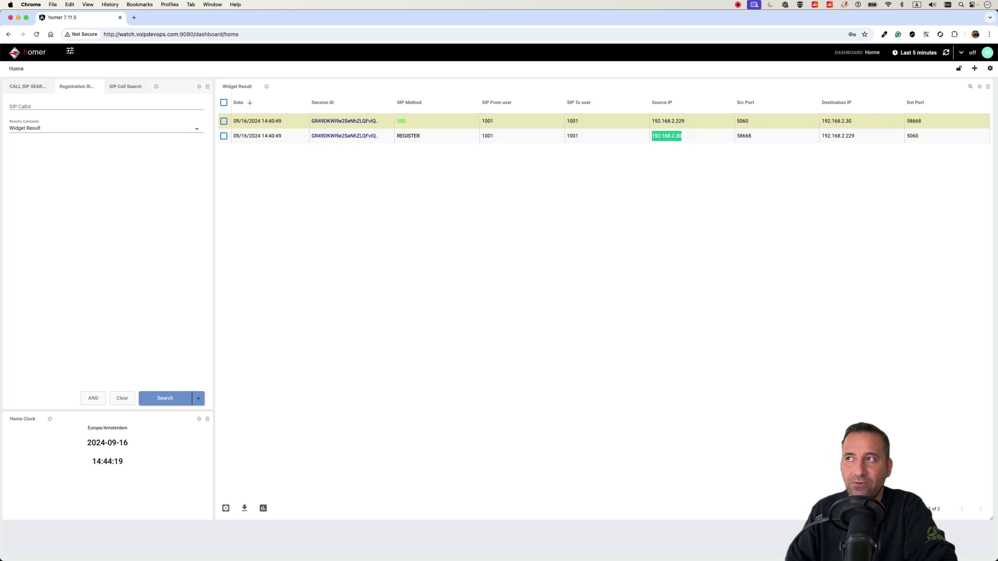
key("super+c")
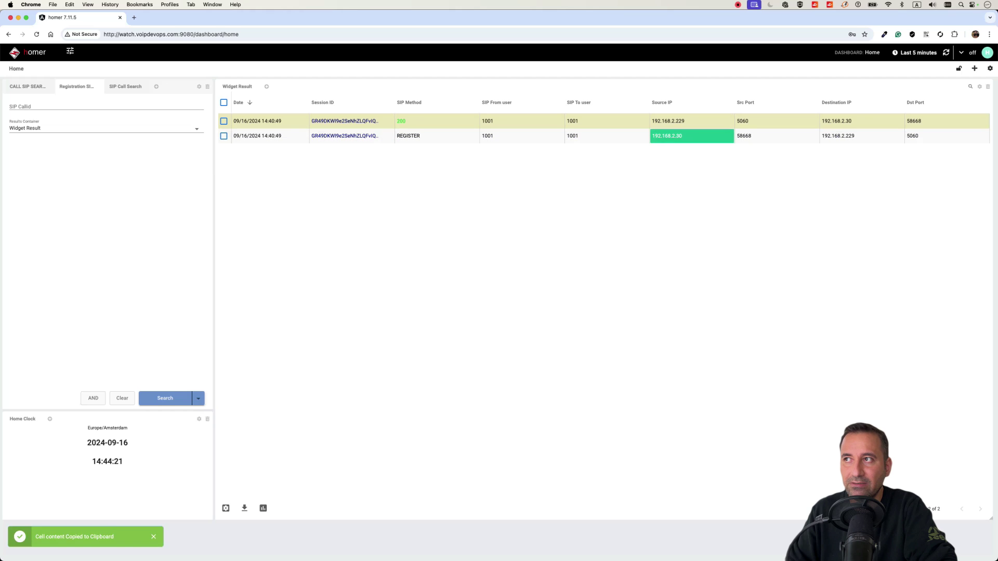
double_click(693, 136)
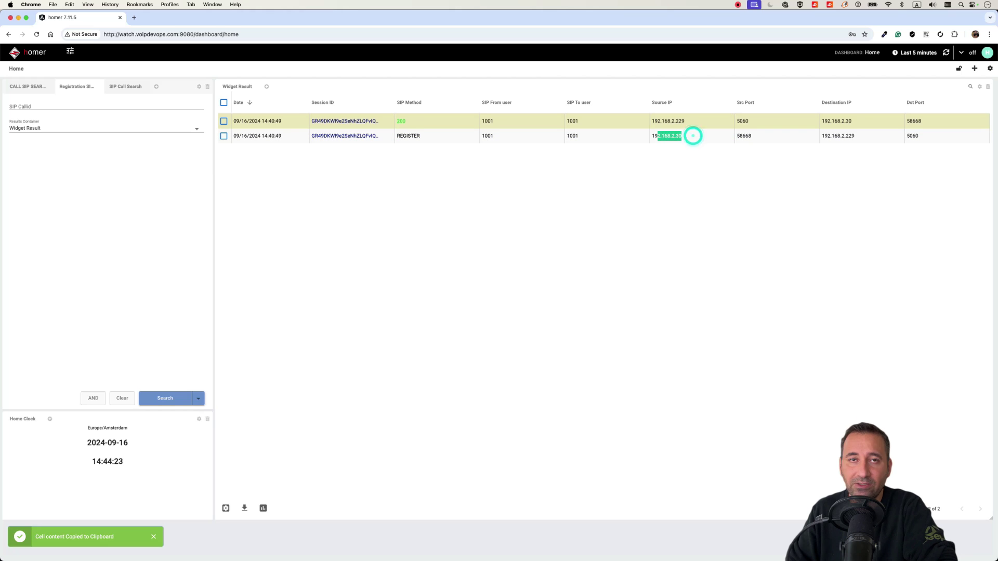
key("super+c")
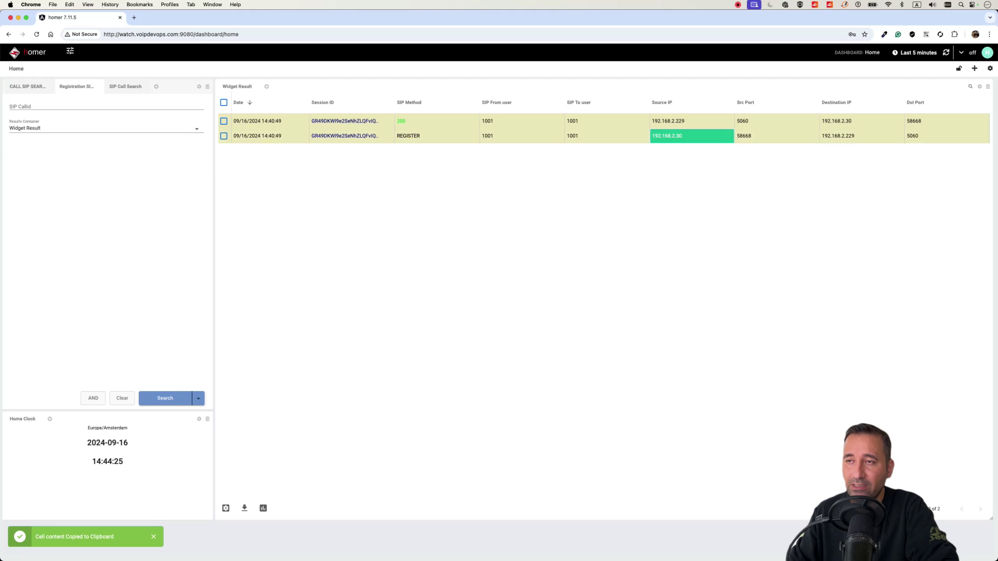
double_click(695, 121)
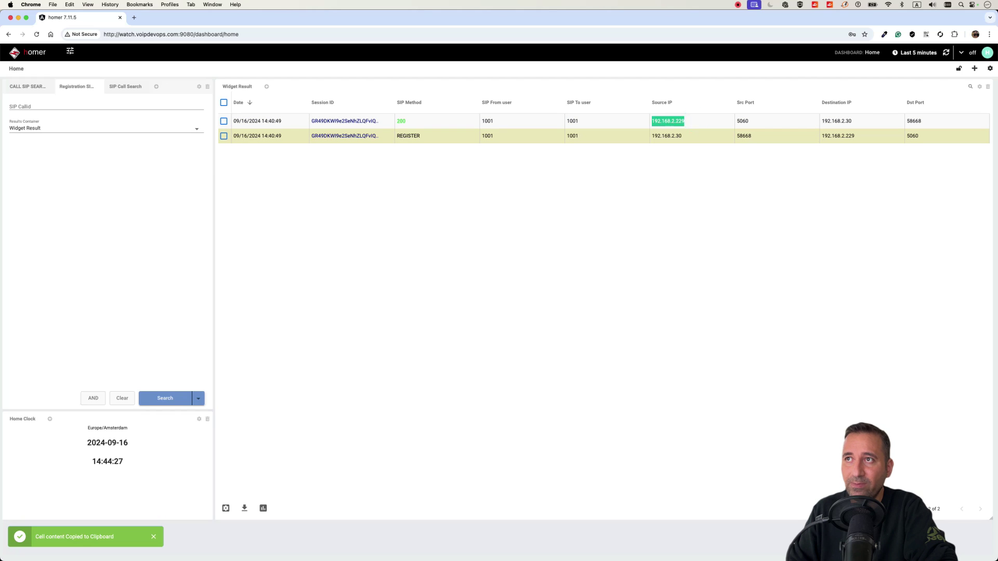
key("super+c")
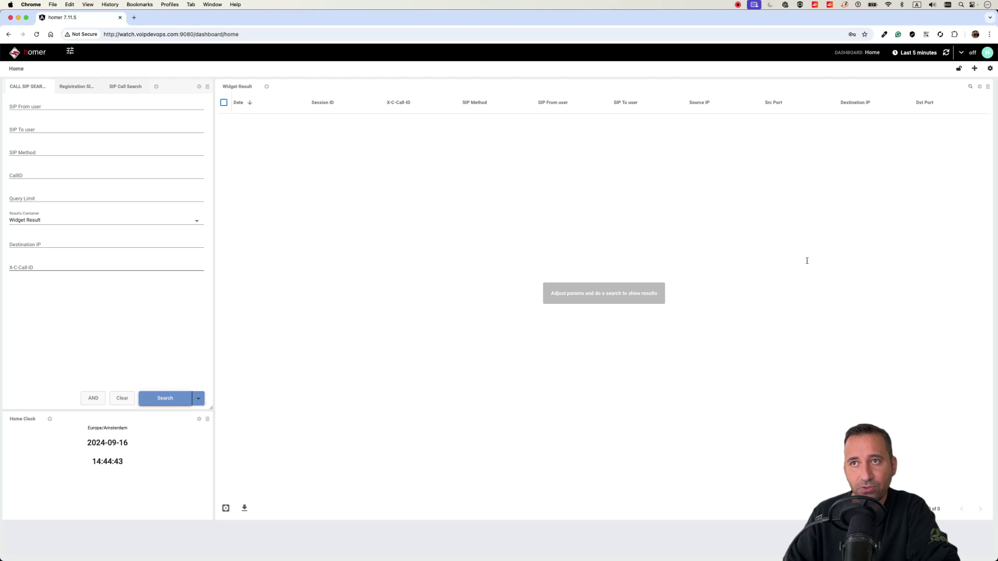
Set the time range to Last 15 minutes and open an INVITE leg's call flow
left_click(917, 53)
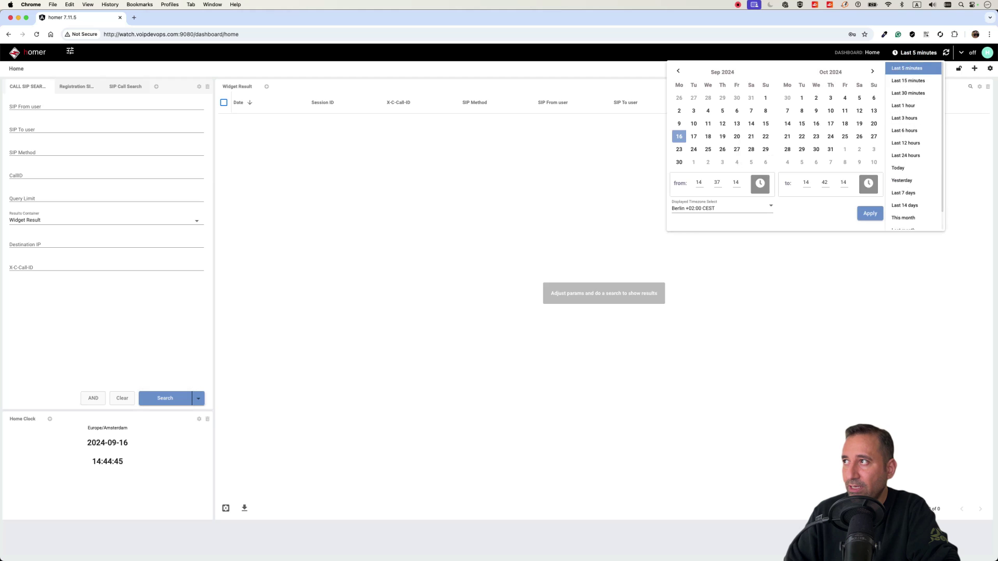
left_click(908, 80)
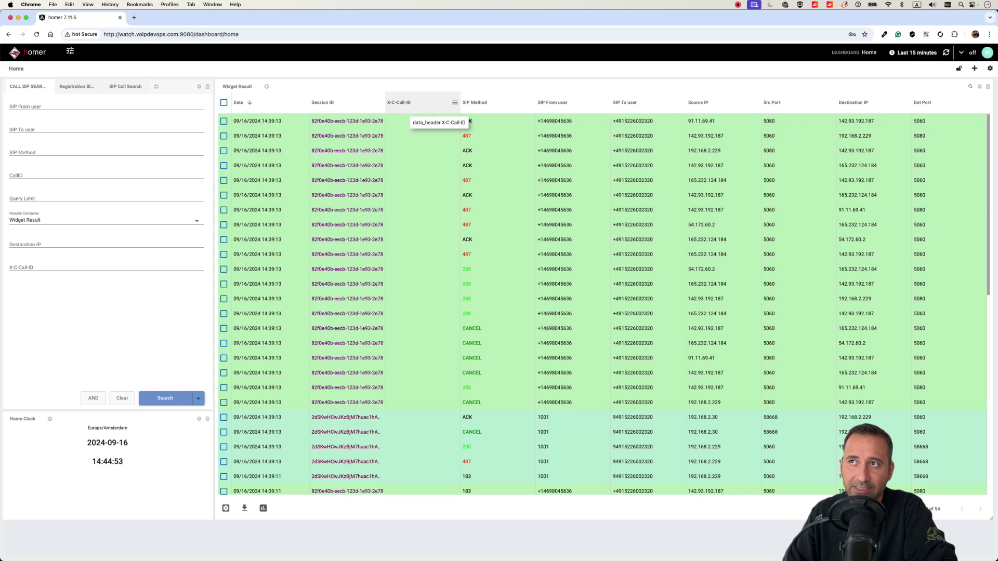
scroll(440, 248, "down", 10)
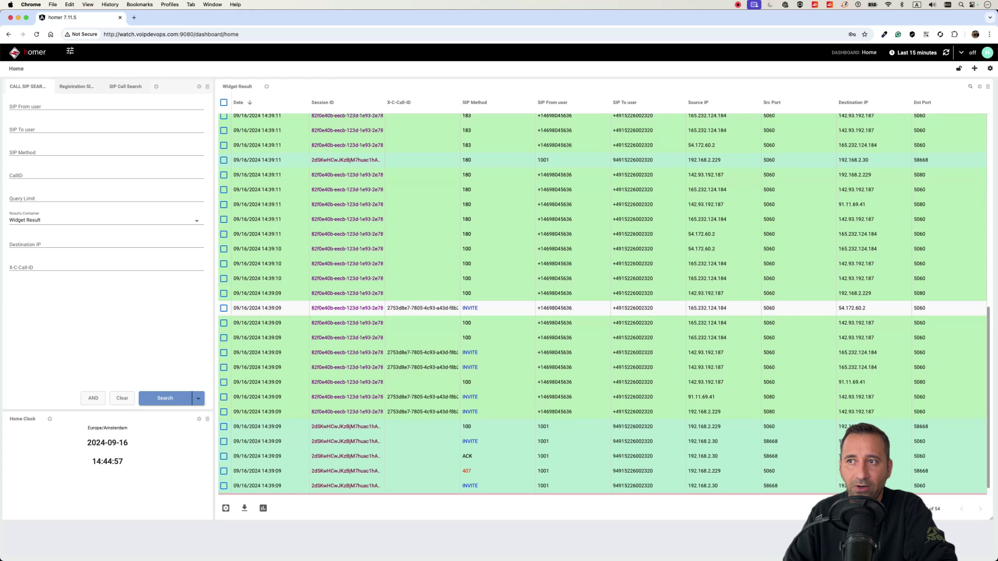
left_click(359, 308)
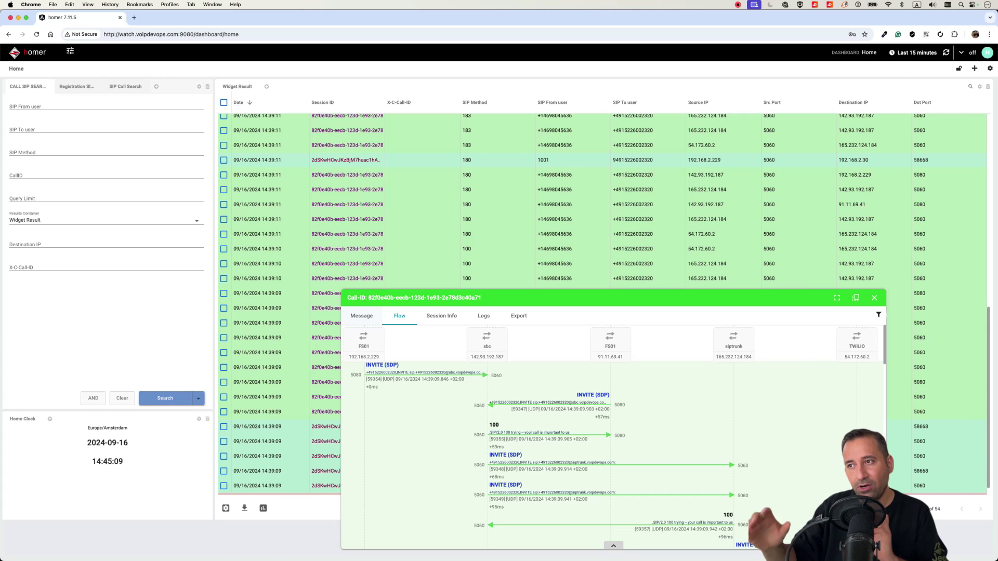
Open the first INVITE message and copy its X-C-Call-ID header value
left_click(386, 367)
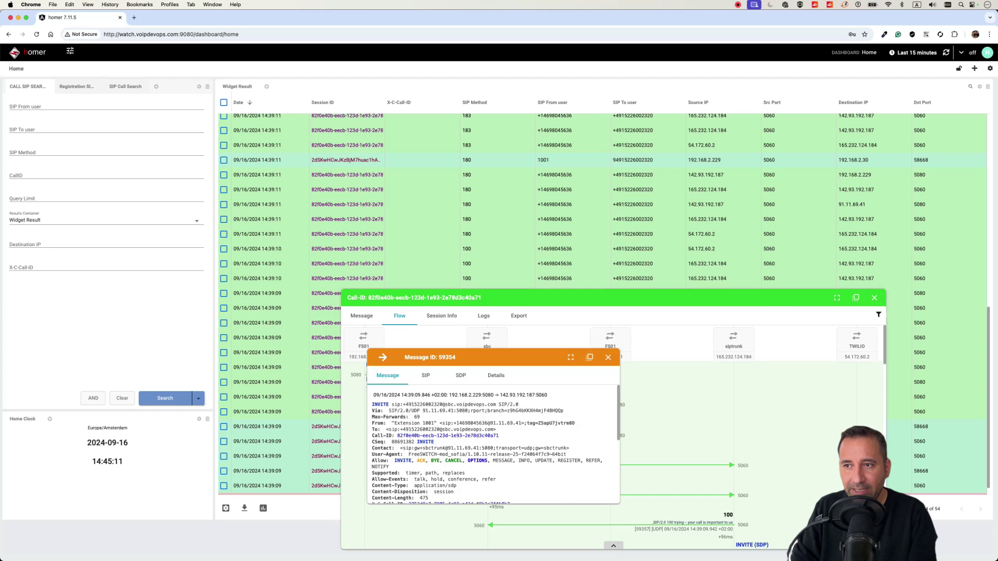
scroll(494, 445, "down", 2)
scroll(494, 442, "down", 1)
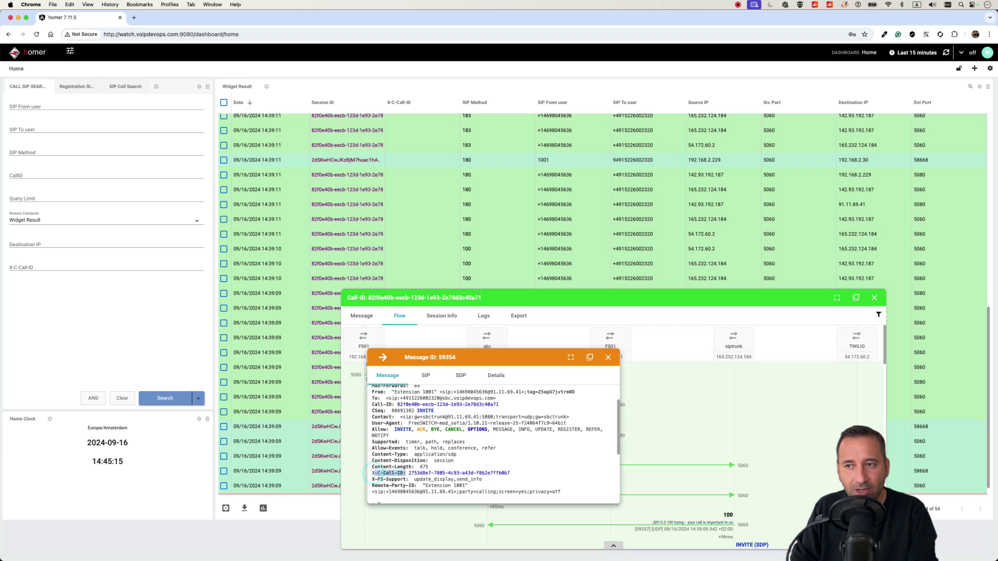
left_click_drag(409, 473, 510, 473)
right_click(510, 473)
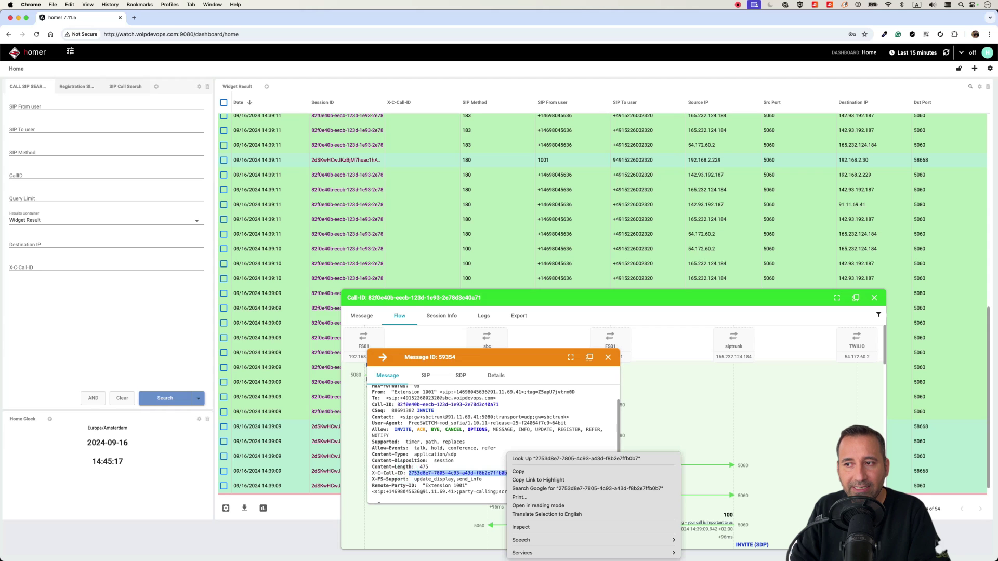
left_click(517, 472)
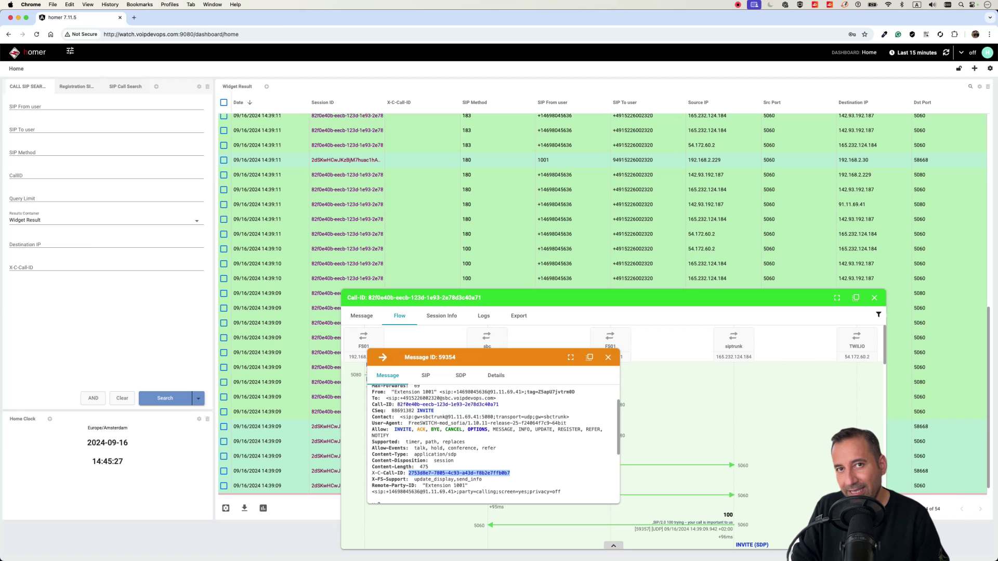
right_click(431, 473)
left_click(437, 472)
right_click(438, 462)
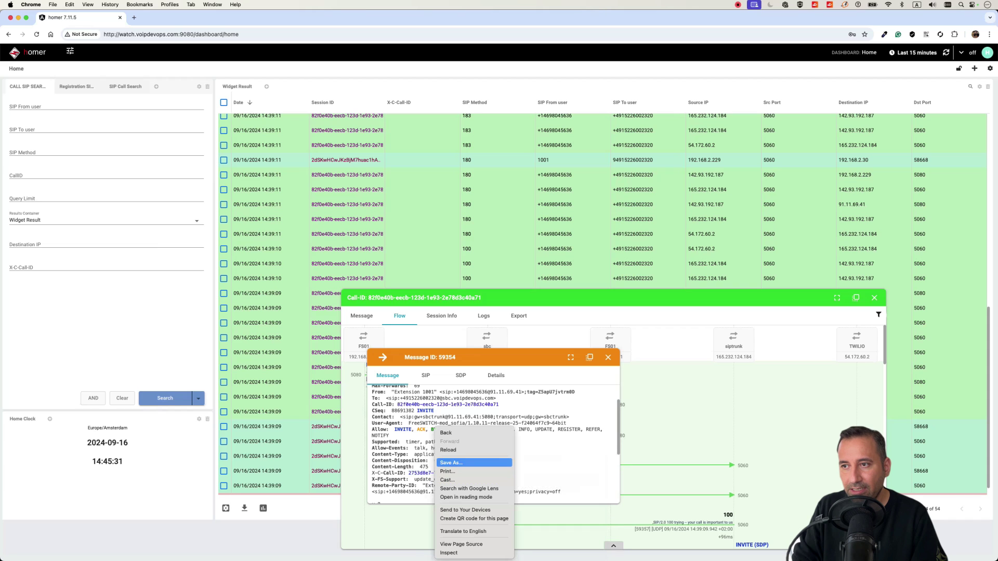
left_click(429, 468)
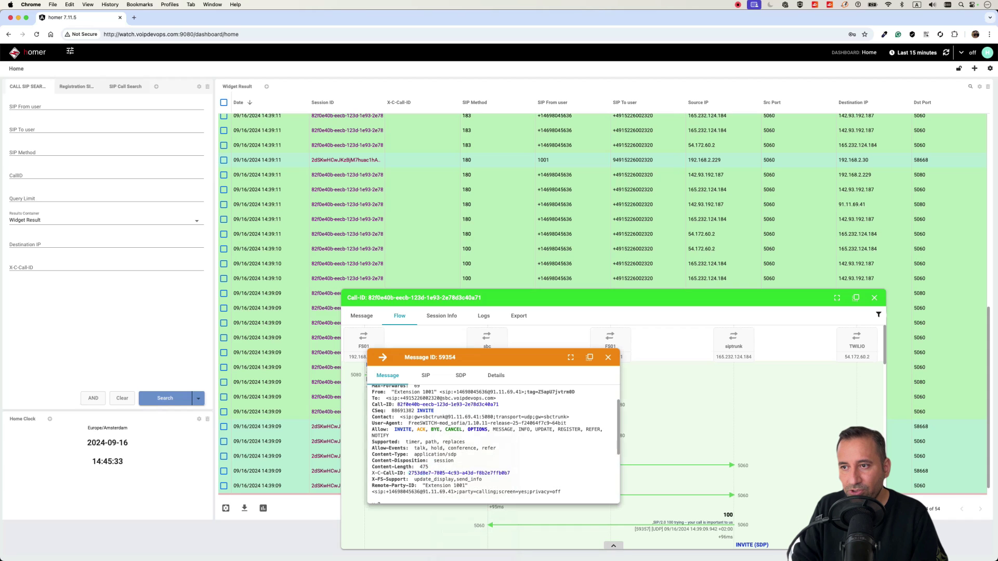
left_click_drag(510, 473, 409, 474)
right_click(500, 473)
left_click(502, 473)
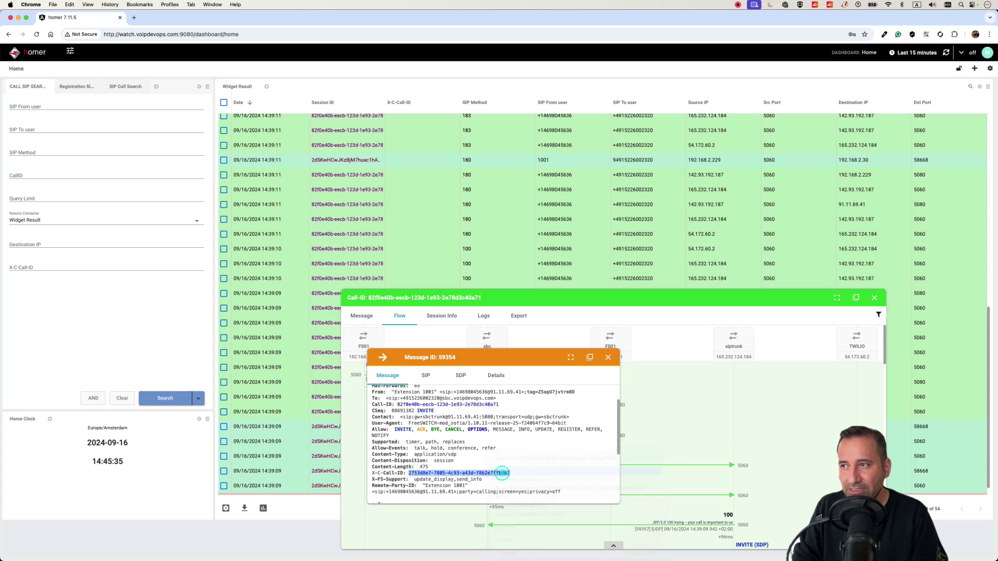
Close the message and call-flow popups and prepare to paste into the X-C-Call-ID filter
left_click(608, 357)
left_click(874, 298)
left_click(71, 267)
right_click(71, 267)
Search by the pasted X-C-Call-ID and tick all five resulting INVITE rows
left_click(98, 323)
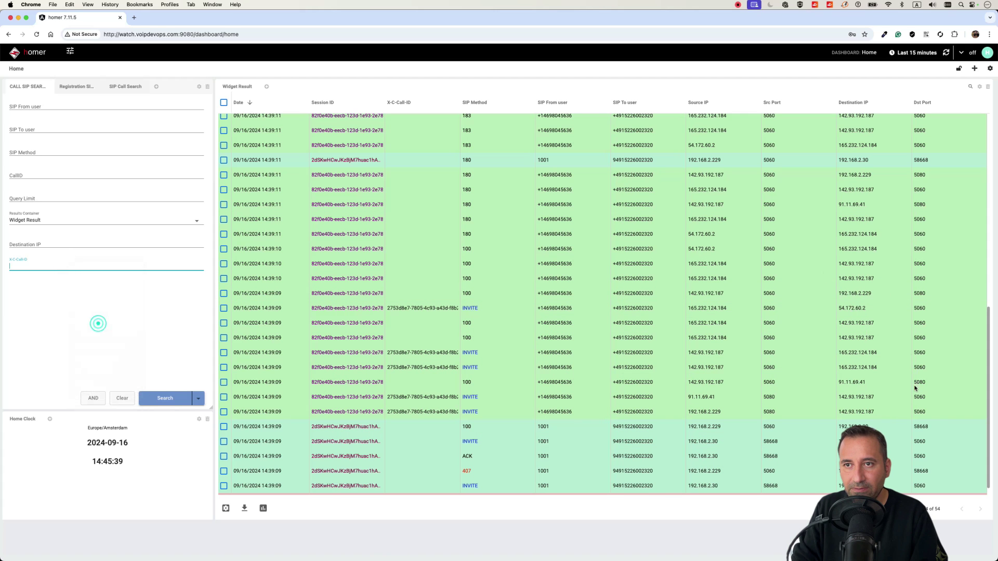
key("Return")
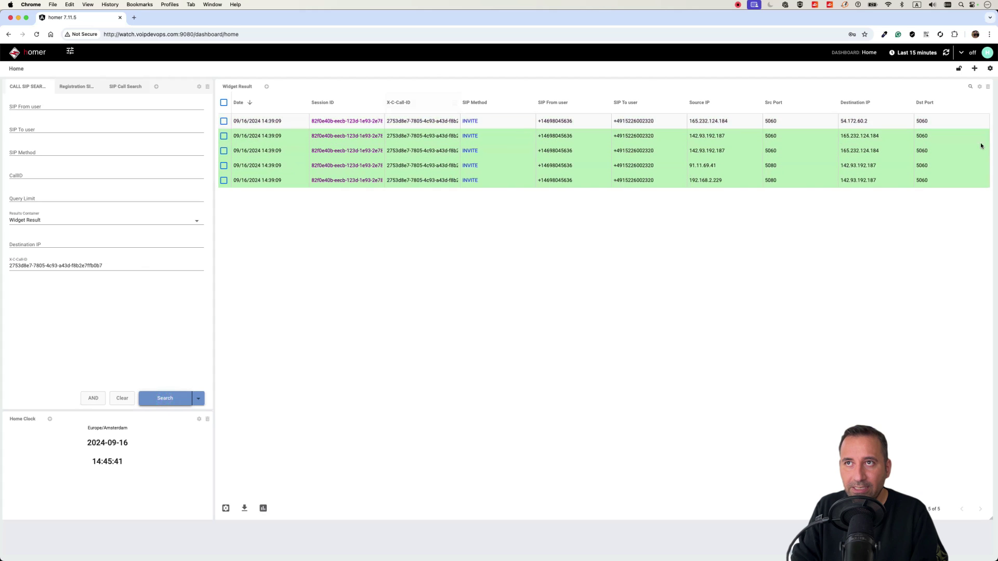
left_click(971, 121)
left_click(972, 135)
left_click(972, 150)
left_click(972, 165)
left_click(972, 180)
Open the combined call flow and inspect the FS01, sbc and siptrunk host details
left_click(346, 136)
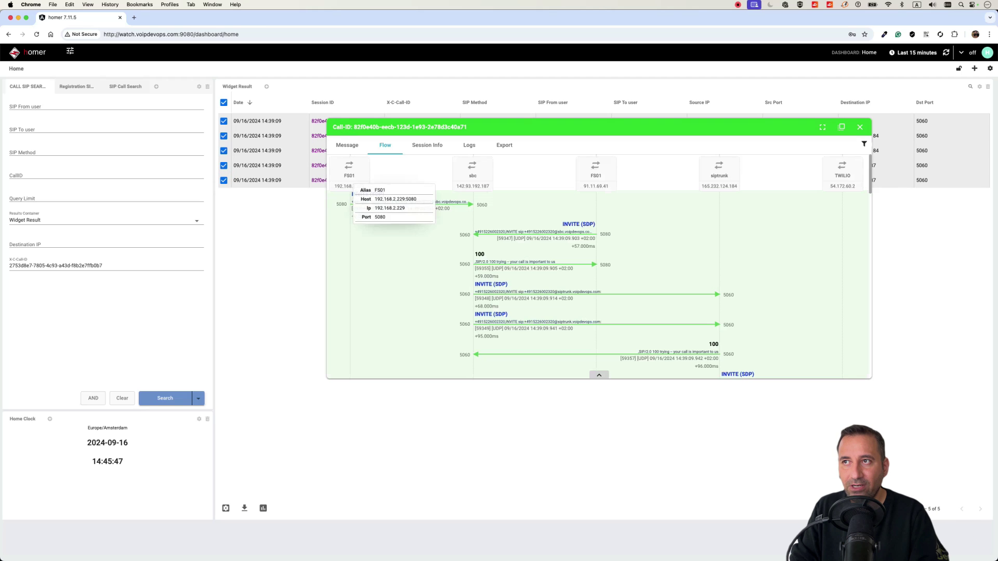
left_click(349, 173)
left_click(472, 178)
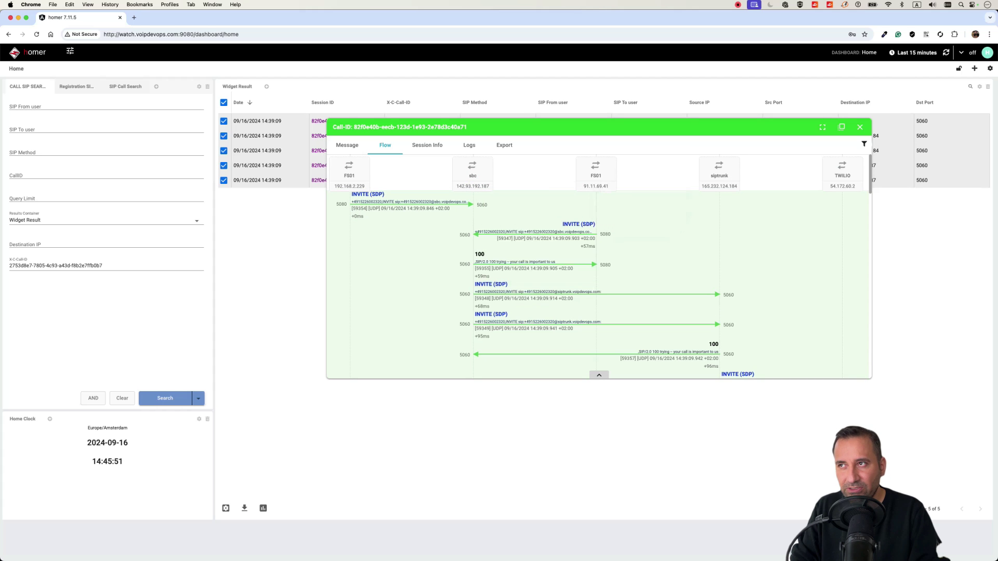
left_click(719, 175)
scroll(721, 177, "down", 3)
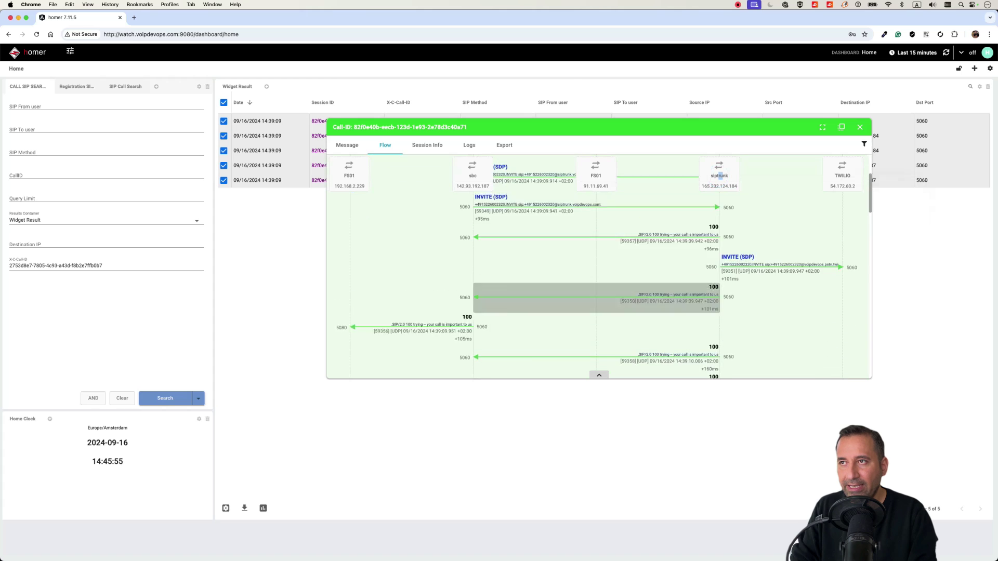
scroll(720, 177, "up", 3)
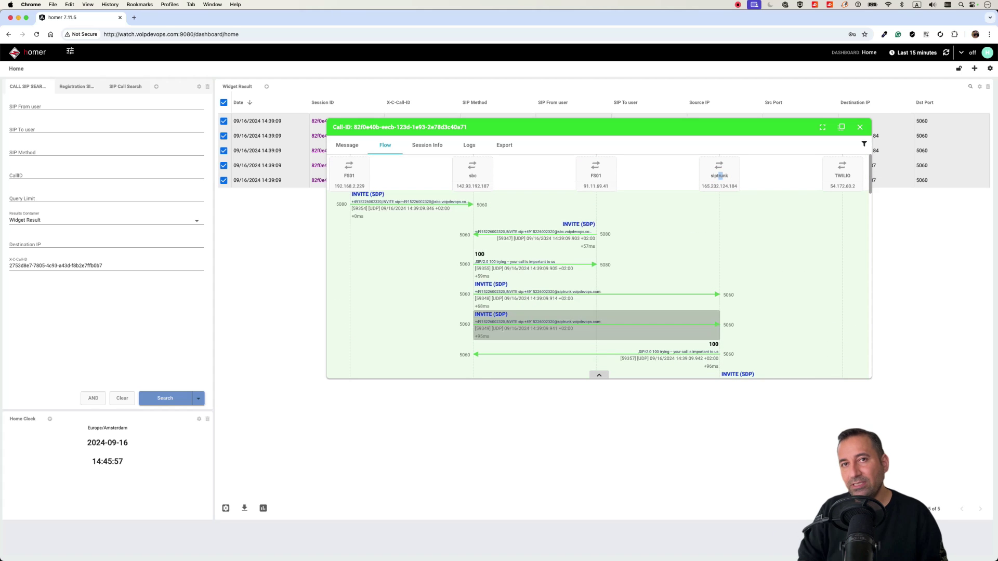